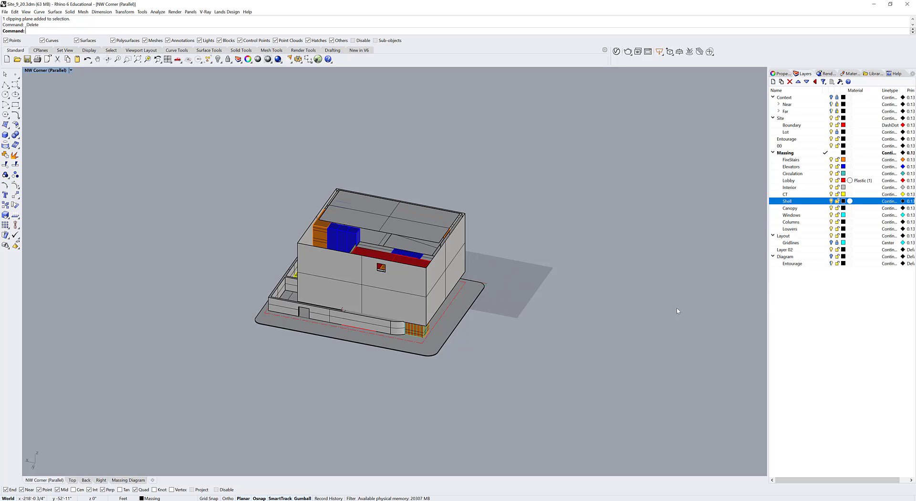
Add a horizontal clipping plane at ground level beside the building massing
right_click_drag(570, 368, 496, 357)
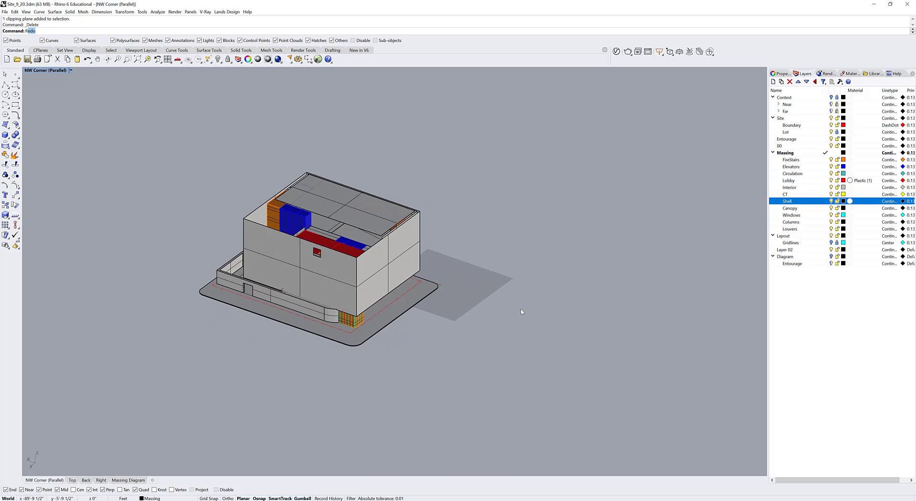
type("ClippingPlane")
key("Return")
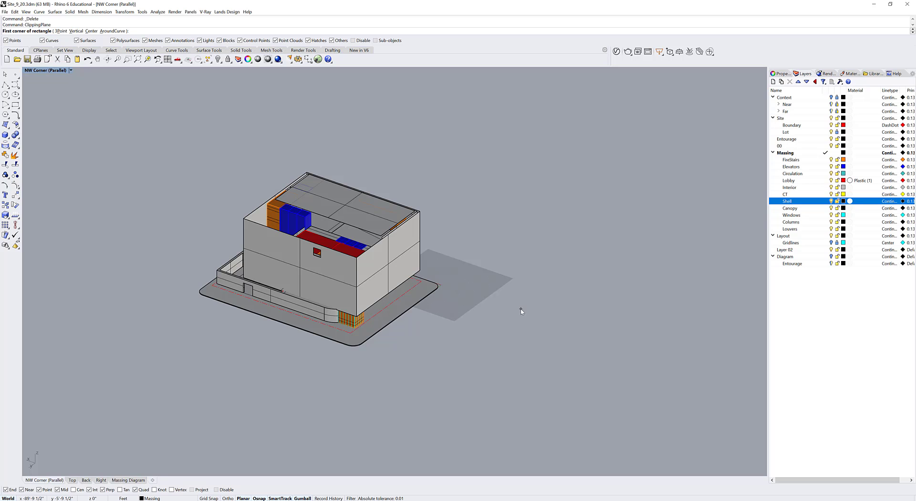
left_click(365, 373)
left_click(509, 367)
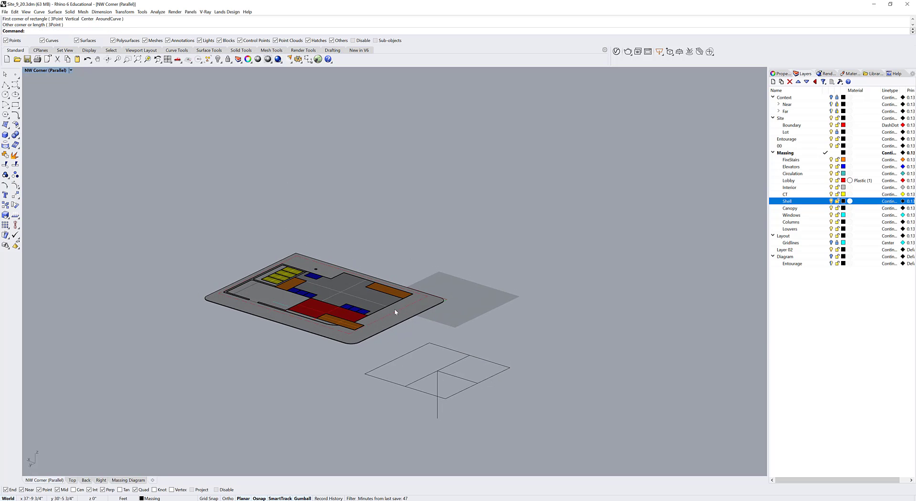
Raise the new clipping plane vertically by 3.5 feet so it cuts through the first floor
scroll(453, 292, "up", 2)
left_click(423, 361)
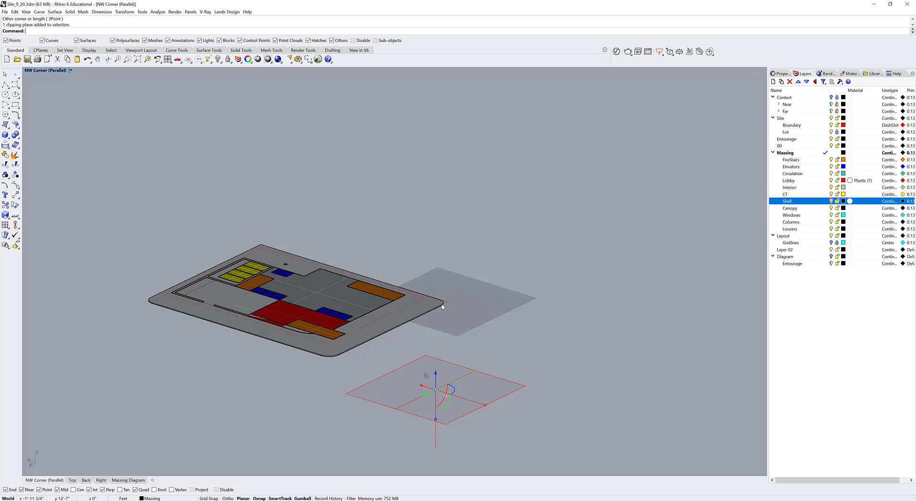
left_click(435, 372)
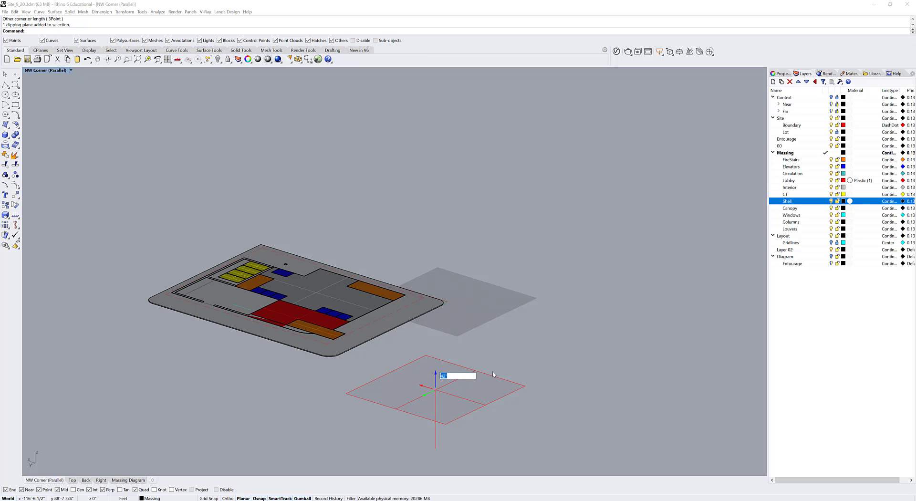
type("3.5")
key("Return")
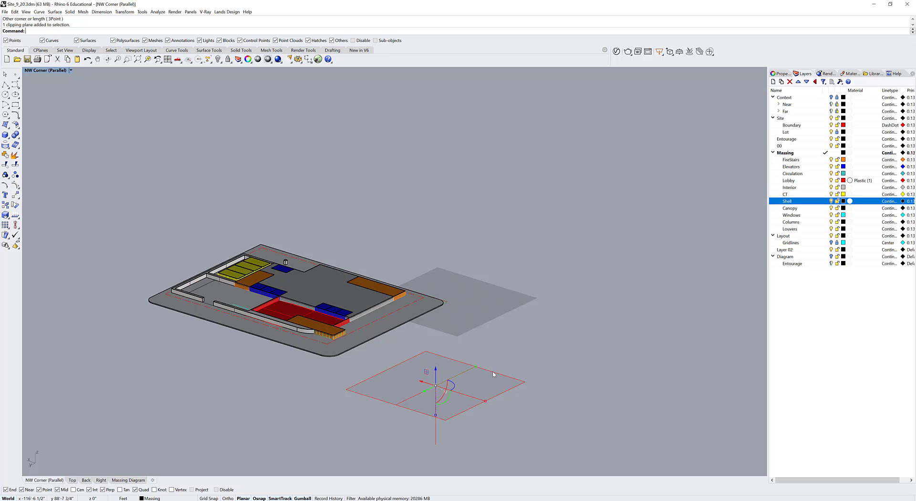
Delete the stray curve lying on the exposed floor near the curved wall
left_click(243, 303)
key("Delete")
right_click_drag(438, 267, 366, 301)
Switch to the Top view and make the clipping plane clip that view as well
double_click(48, 71)
double_click(28, 71)
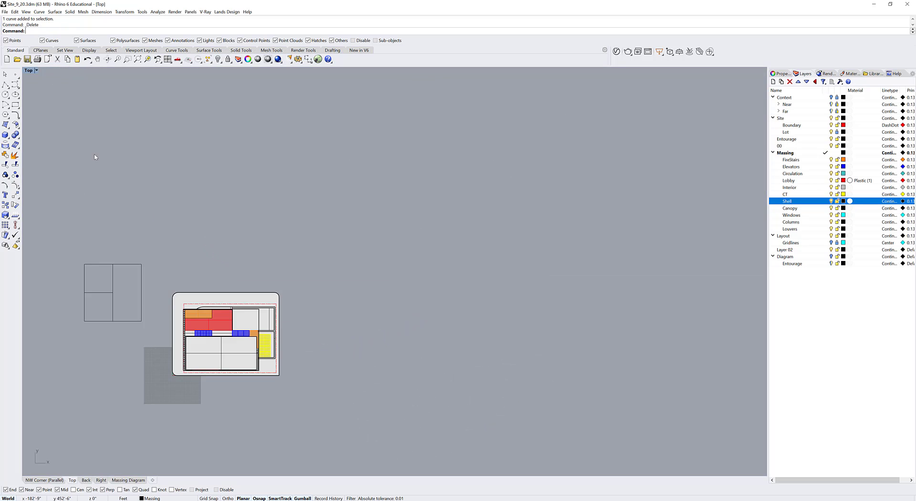
left_click(141, 287)
scroll(66, 342, "up", 3)
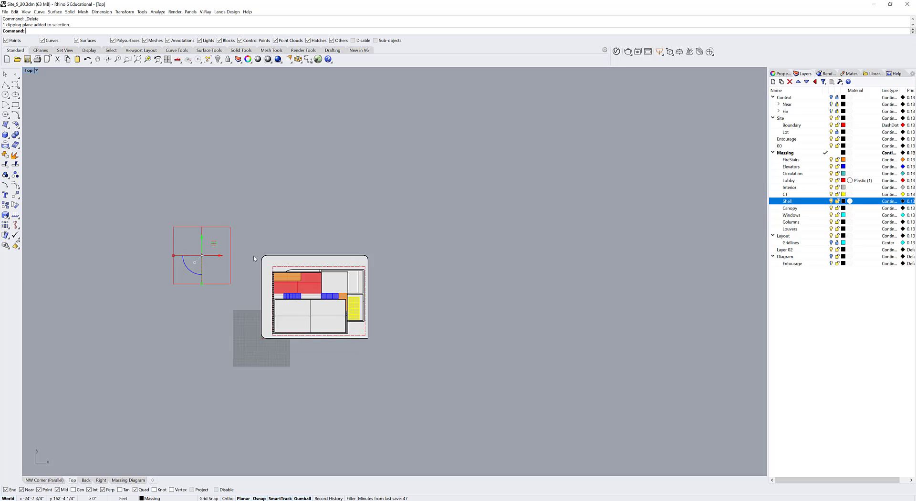
left_click(779, 73)
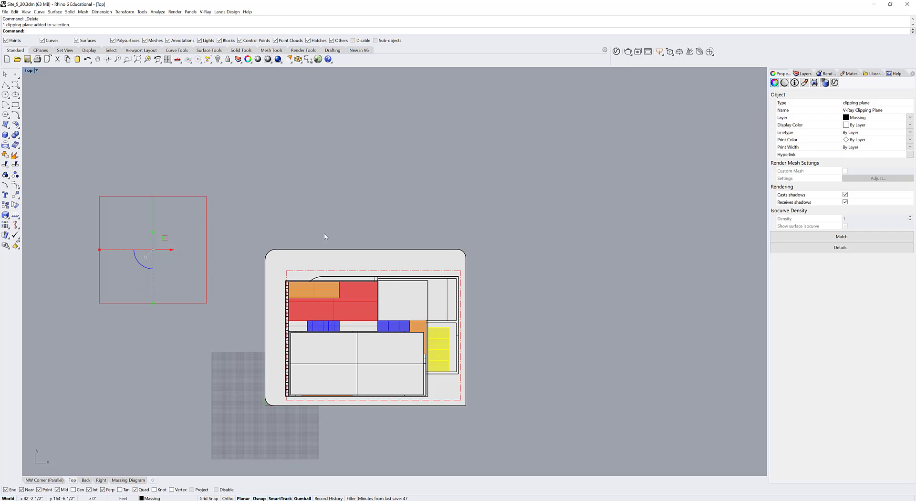
left_click(814, 83)
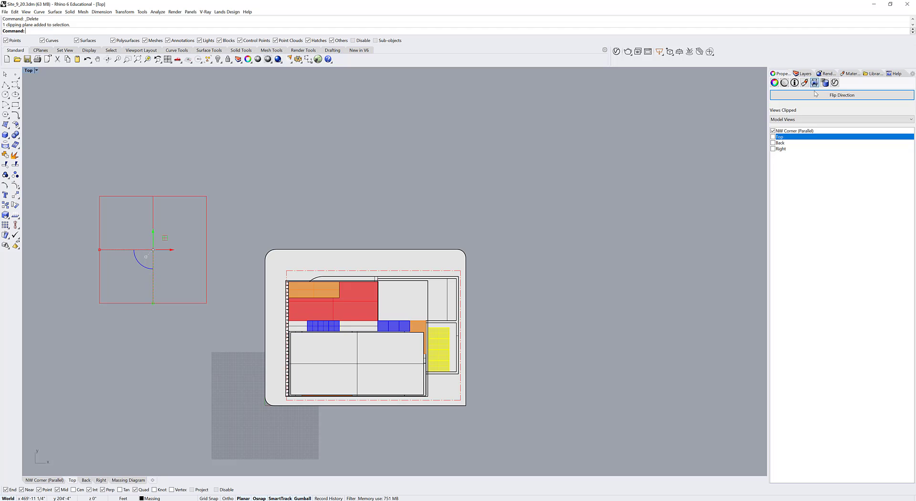
left_click(773, 137)
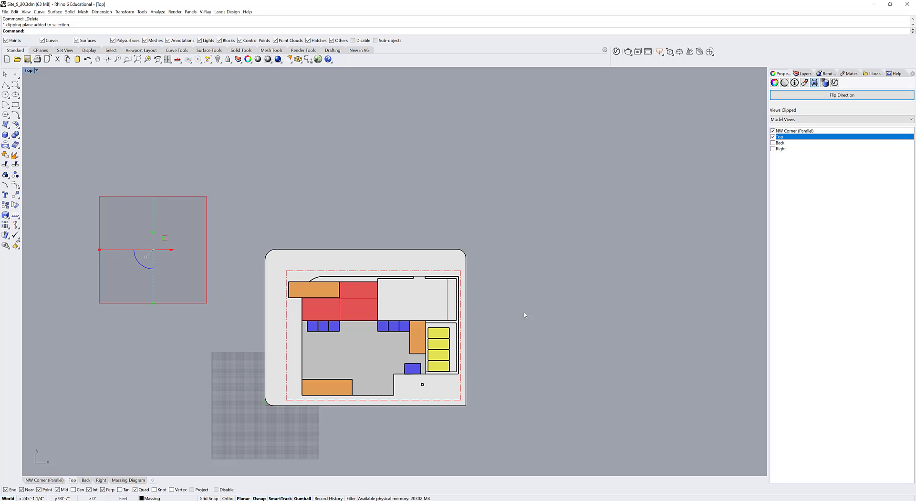
key("Escape")
Hide the Lot layer so that only the building and the site boundary remain in the plan
scroll(384, 372, "up", 2)
left_click(804, 74)
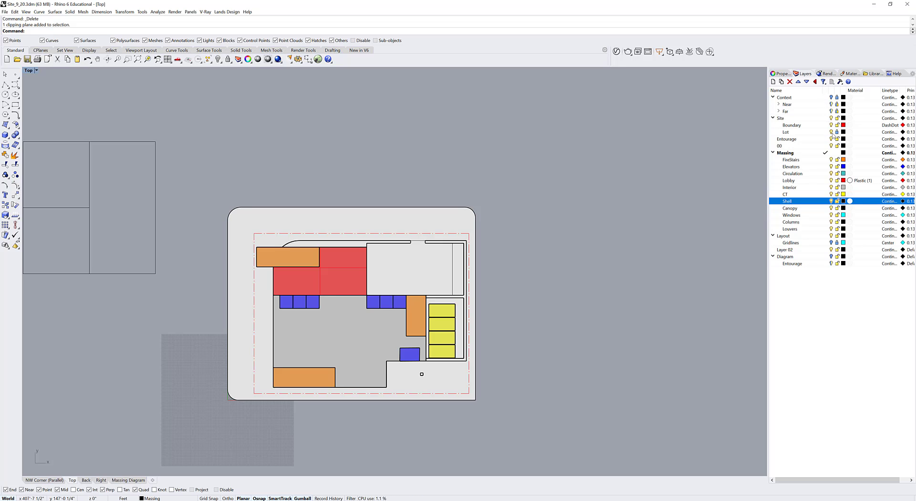
left_click(830, 132)
right_click_drag(546, 328, 545, 311)
Generate a Make2D drawing of the whole clipped floor plan from the Top view, maintaining the source layers
left_click_drag(515, 398, 209, 191)
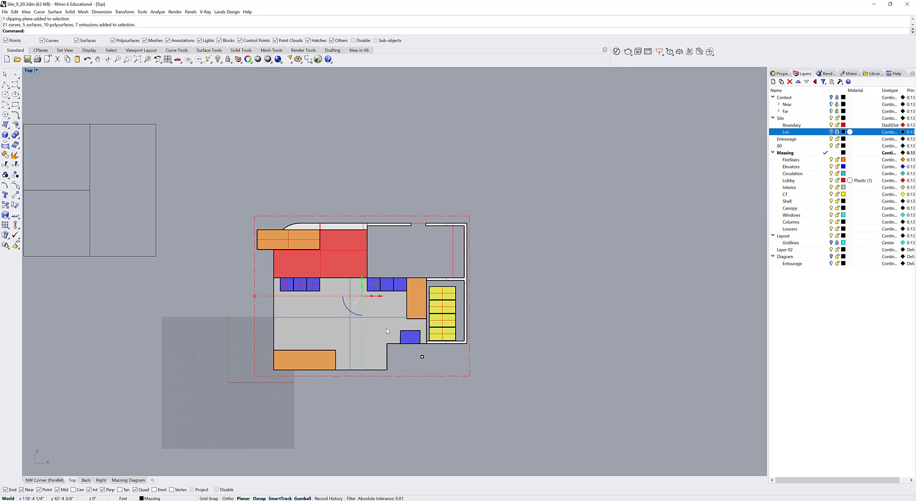
type("Make2D")
key("Return")
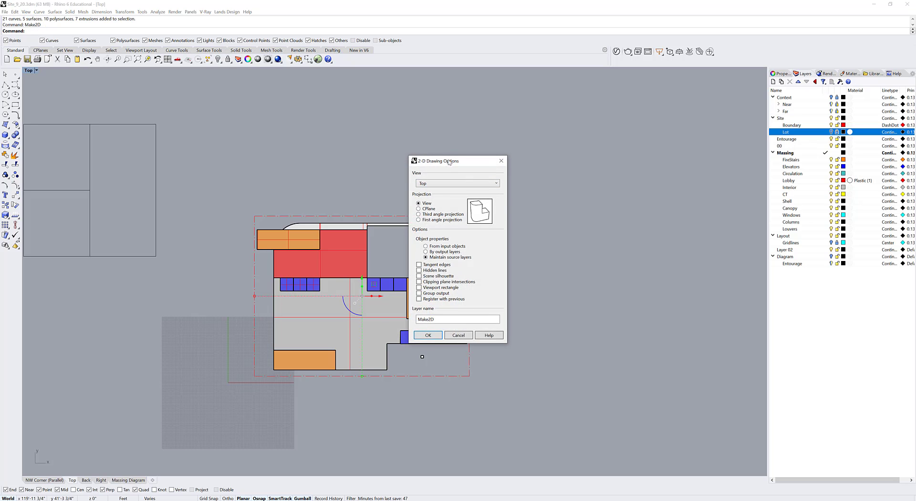
left_click_drag(449, 164, 562, 159)
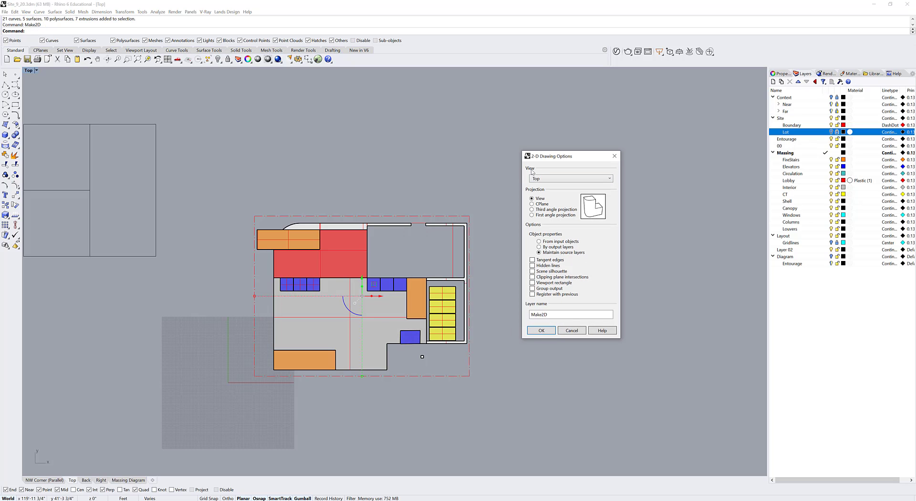
left_click(543, 179)
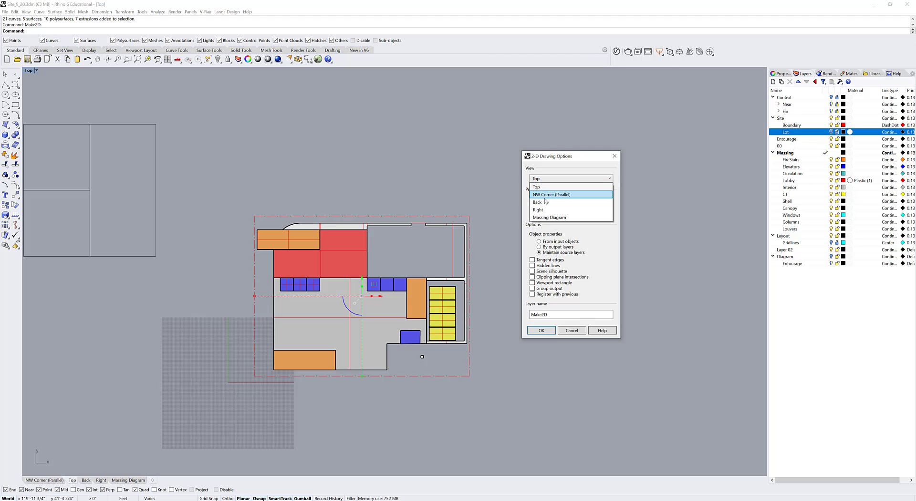
left_click(546, 187)
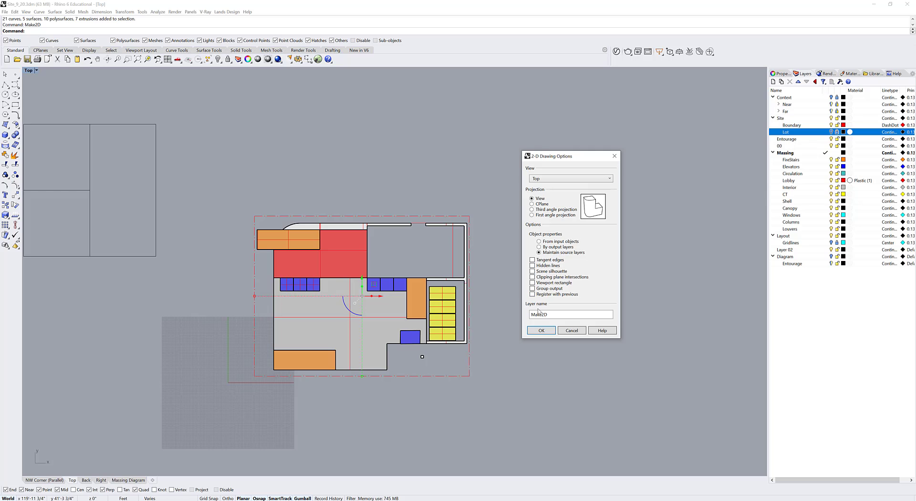
left_click(542, 330)
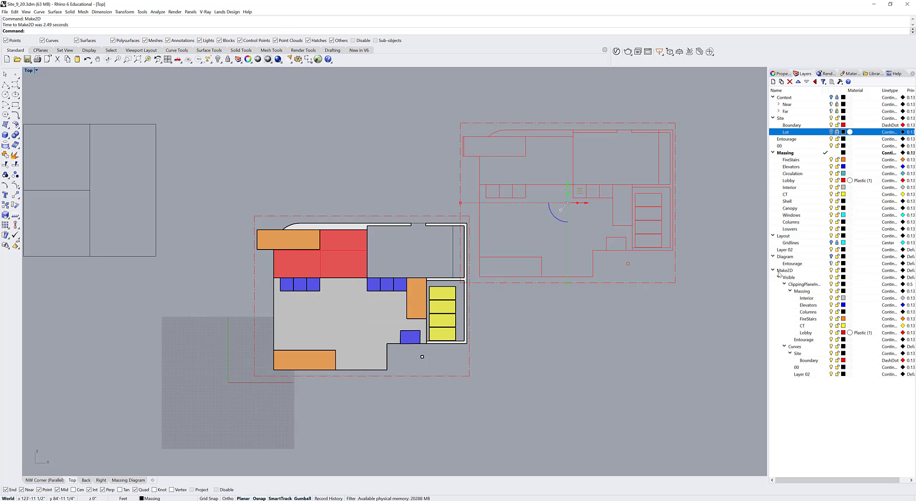
Toggle the Make2D layer's visibility as a check and move the generated linework well clear of the model
left_click(831, 271)
left_click(830, 271)
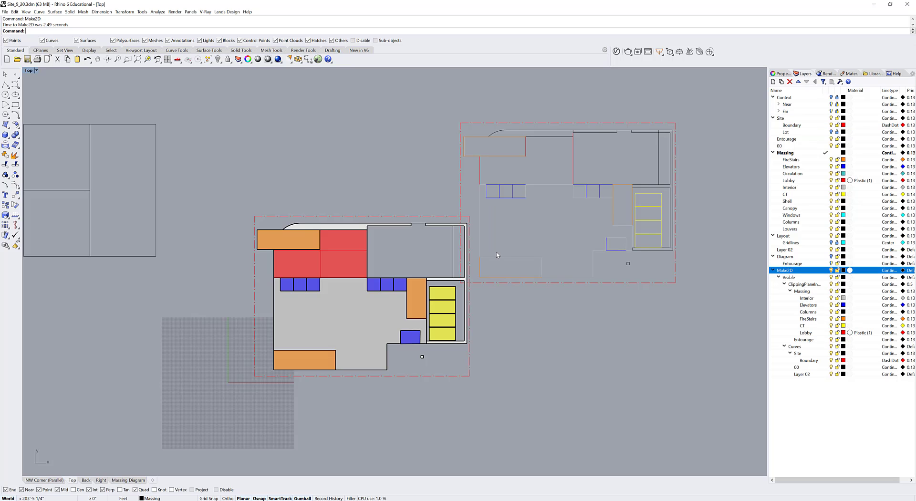
scroll(497, 253, "down", 6)
right_click_drag(532, 257, 466, 263)
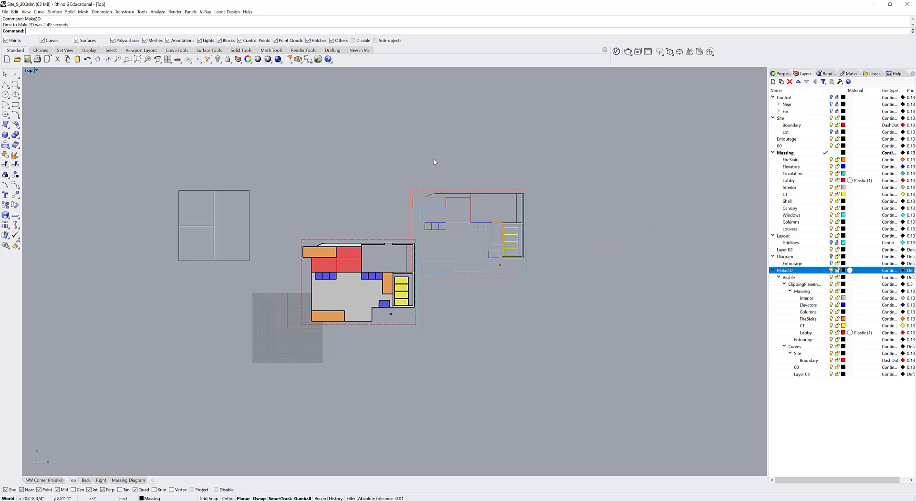
scroll(457, 200, "up", 2)
left_click_drag(359, 133, 586, 317)
scroll(586, 317, "down", 2)
right_click_drag(586, 316, 435, 307)
left_click_drag(363, 253, 615, 254)
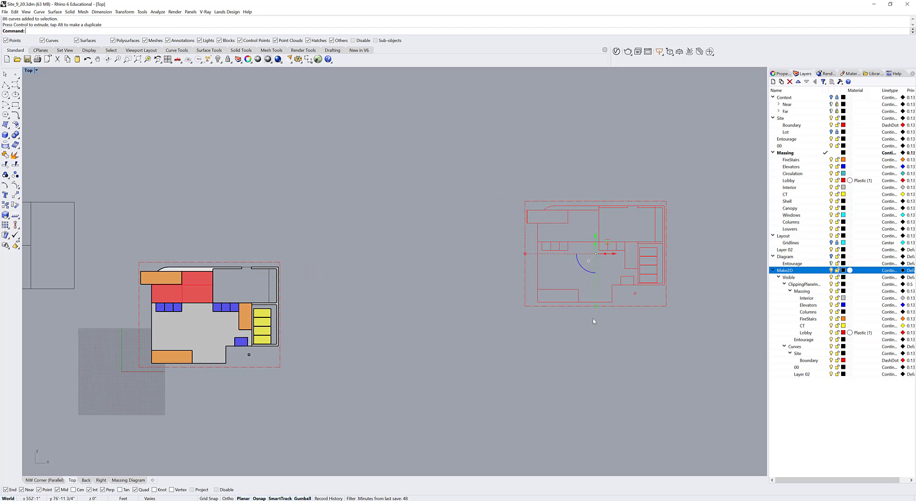
left_click(594, 320)
right_click_drag(504, 327, 305, 330)
scroll(385, 329, "up", 4)
left_click_drag(585, 350, 317, 153)
scroll(339, 205, "down", 2)
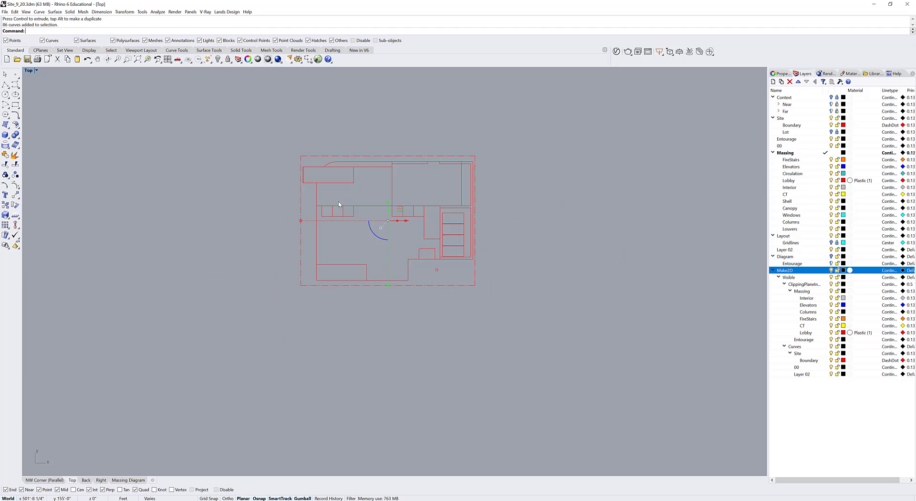
key("Return")
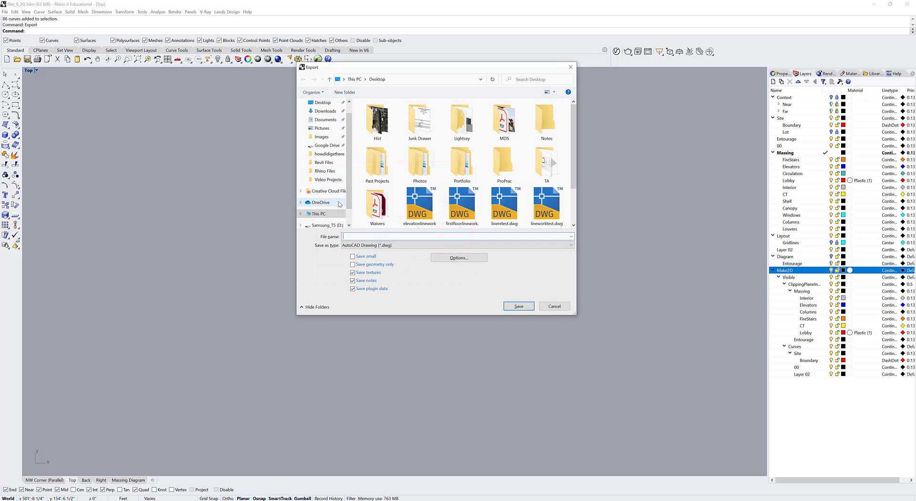
left_click(551, 307)
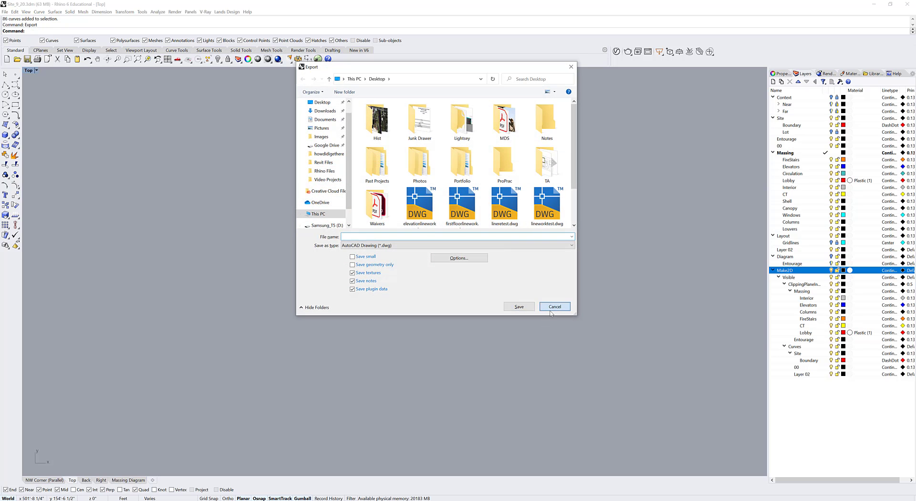
left_click(359, 292)
Examine the 2D plan linework up close and compare it with the clipped model
right_click_drag(213, 102, 282, 159)
scroll(233, 151, "up", 2)
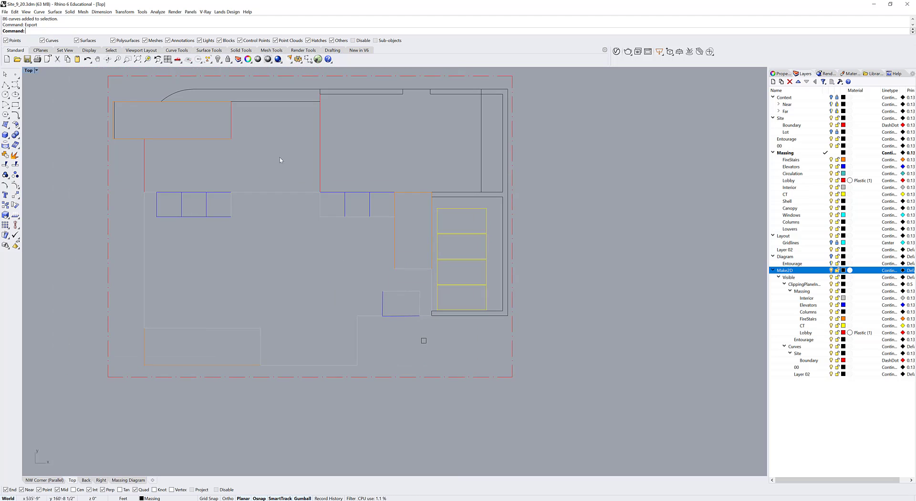
right_click_drag(291, 238, 458, 254)
scroll(458, 254, "down", 8)
right_click_drag(343, 262, 478, 249)
scroll(478, 249, "down", 3)
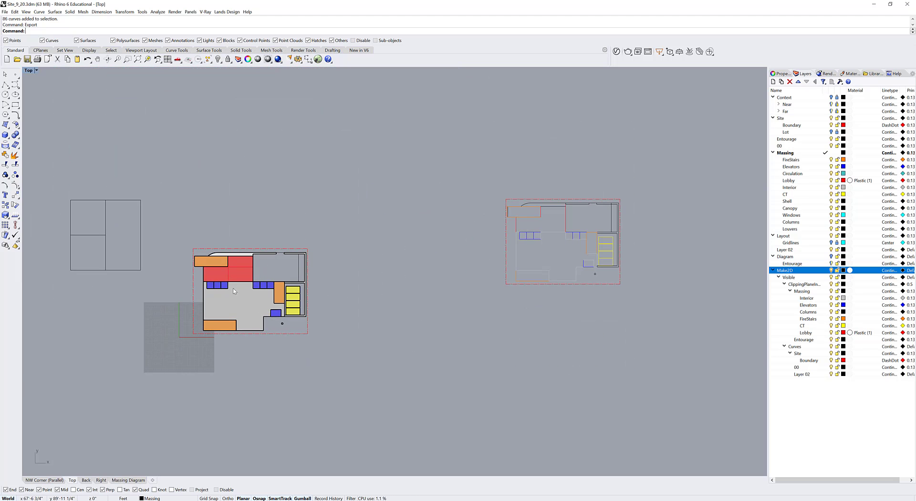
scroll(542, 258, "up", 5)
right_click_drag(558, 253, 516, 255)
right_click_drag(535, 225, 382, 259)
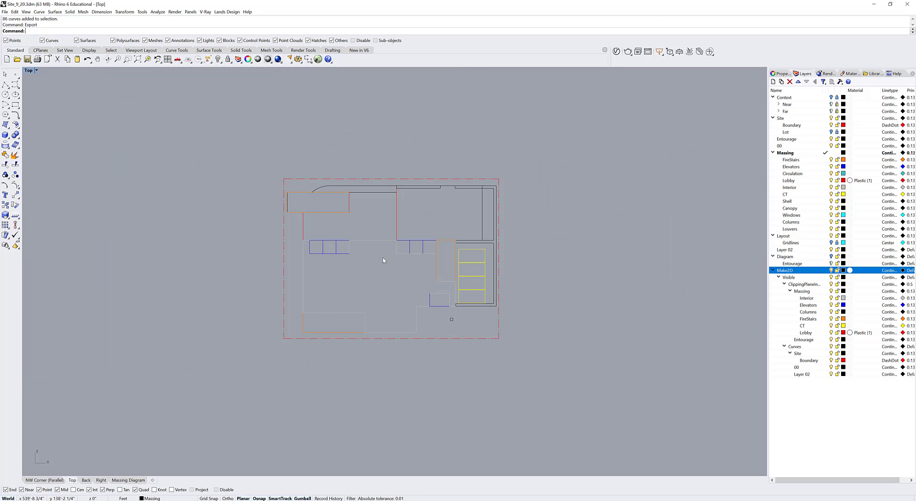
Start exporting all of the 2D plan linework as an AutoCAD Drawing (*.dwg) on the Desktop, named firstfloorplan
left_click_drag(508, 350, 256, 148)
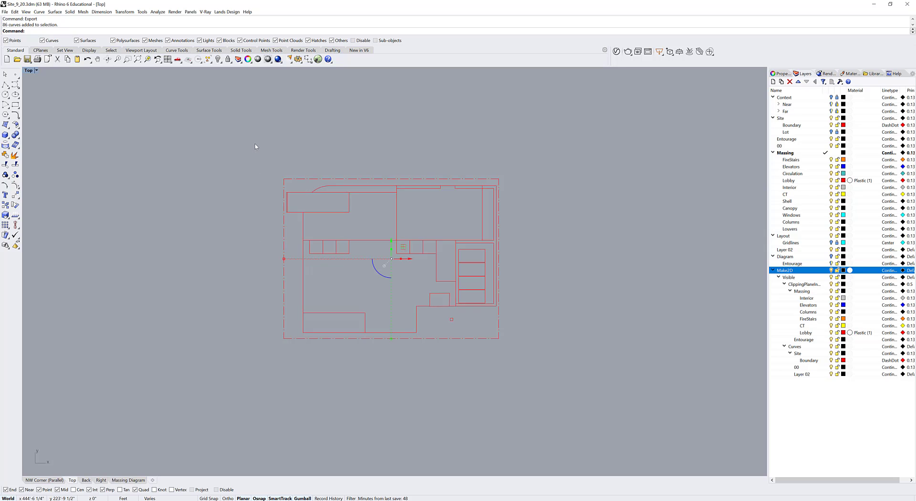
key("Return")
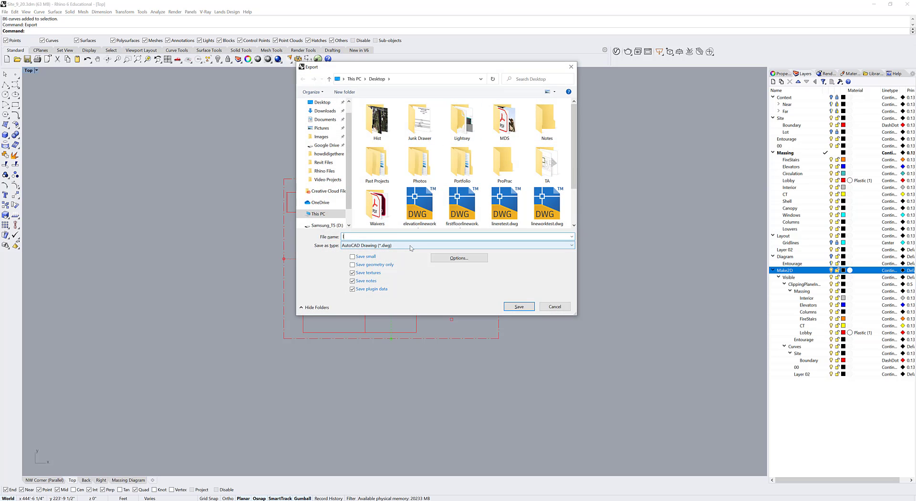
type("first")
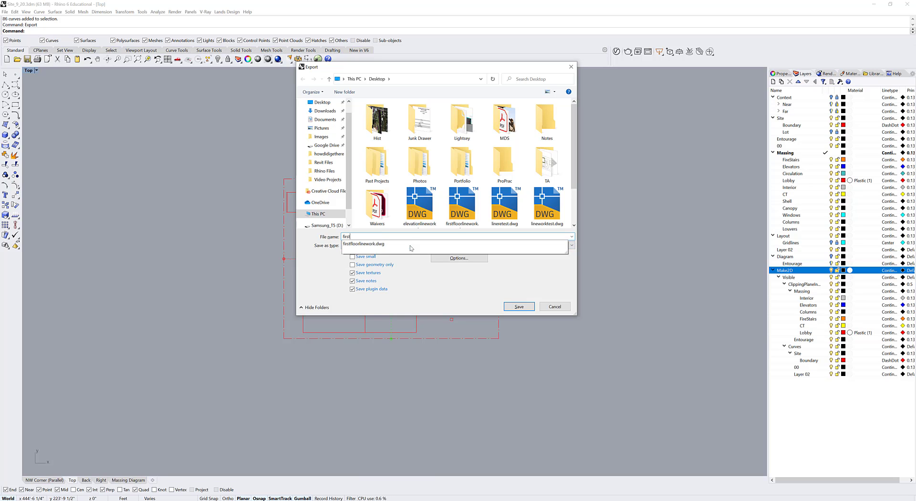
type("florrplan")
key("BackSpace")
key("BackSpace")
key("BackSpace")
key("BackSpace")
key("BackSpace")
key("BackSpace")
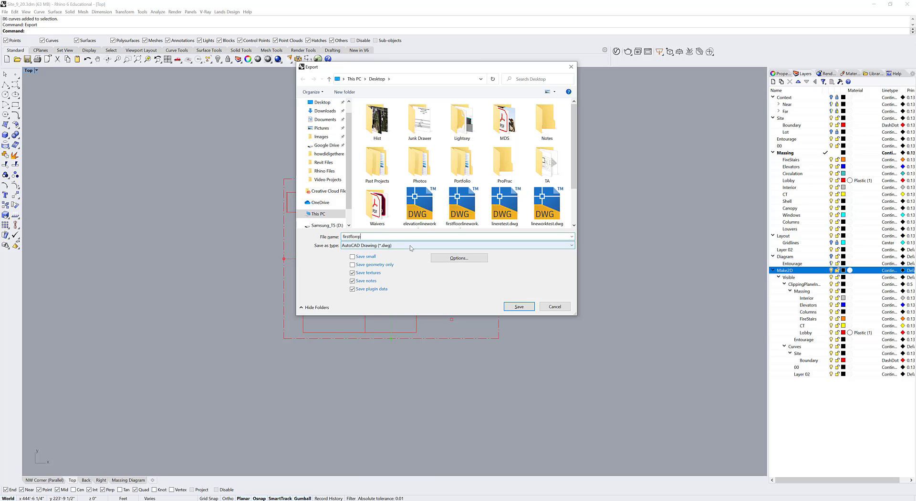
type("orplan")
Finish the DWG export with the 2007 Lines scheme and deselect the exported linework
left_click(461, 257)
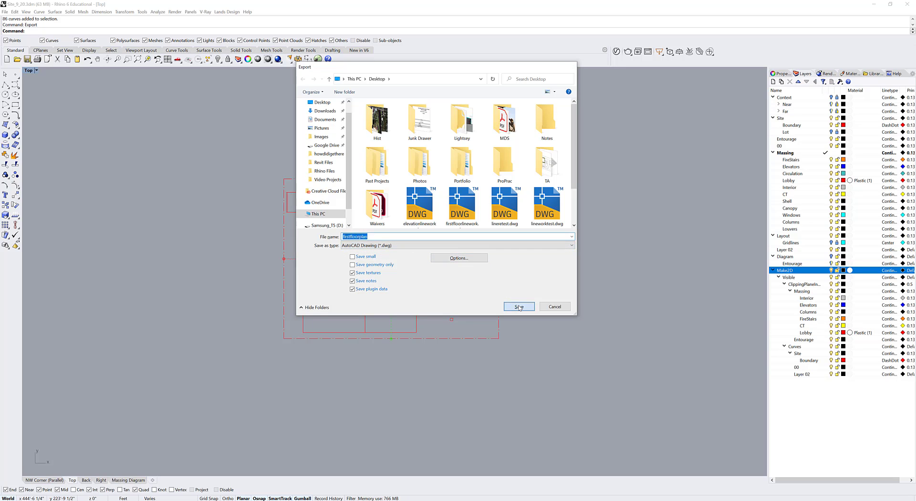
left_click(440, 248)
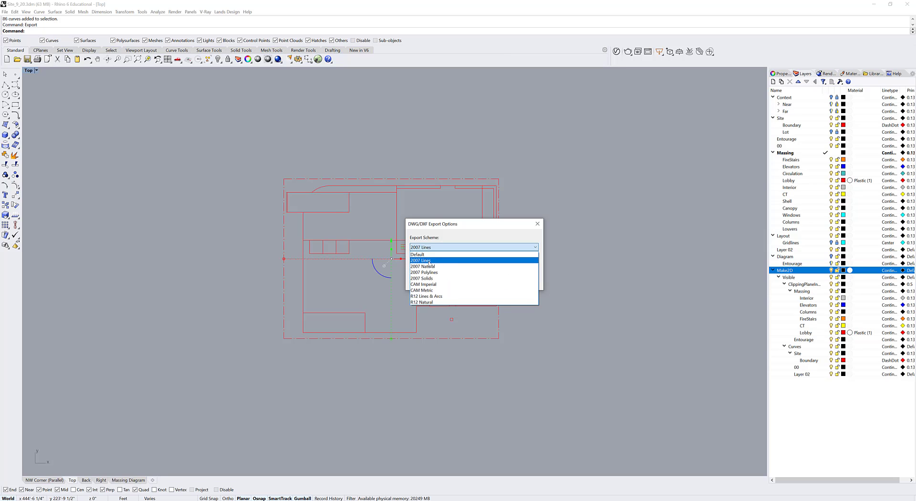
left_click(429, 261)
left_click(466, 285)
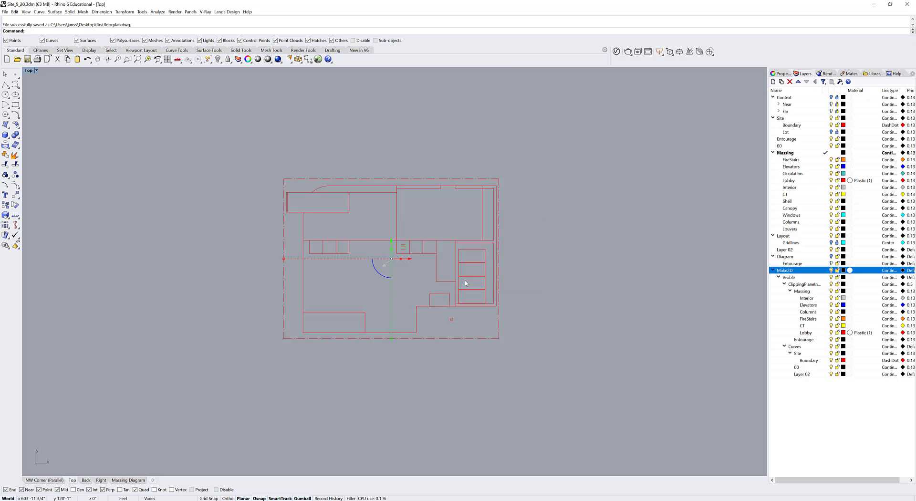
left_click(558, 276)
left_click(348, 246)
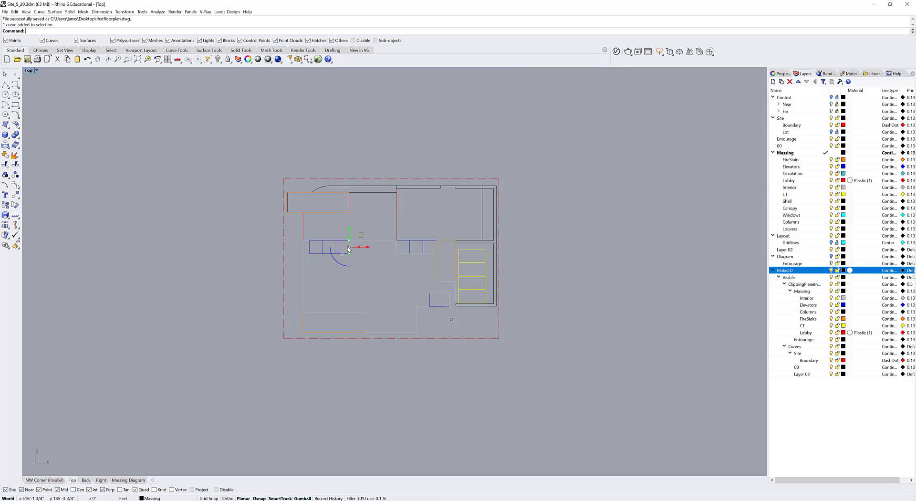
Switch to Revit, close the Level 1 and North views so only the {3D} view stays open, and bring the site into view
left_click(373, 230)
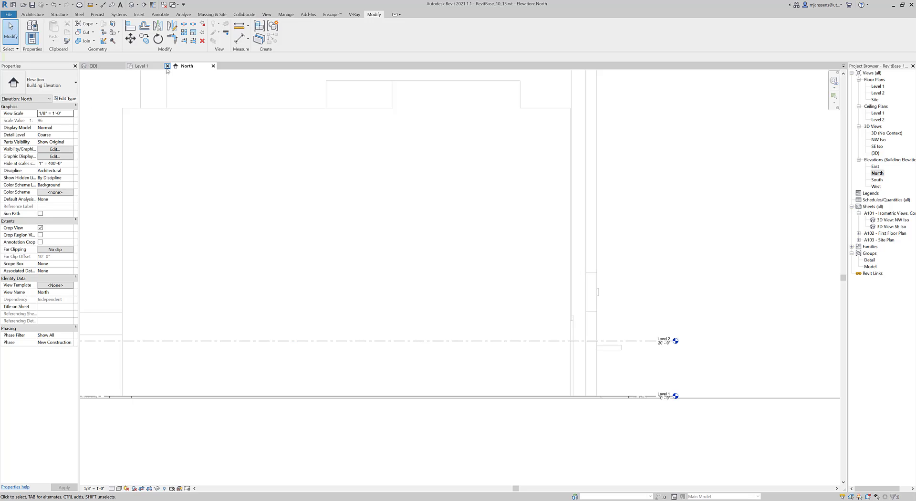
left_click(168, 66)
left_click(168, 66)
scroll(413, 229, "up", 4)
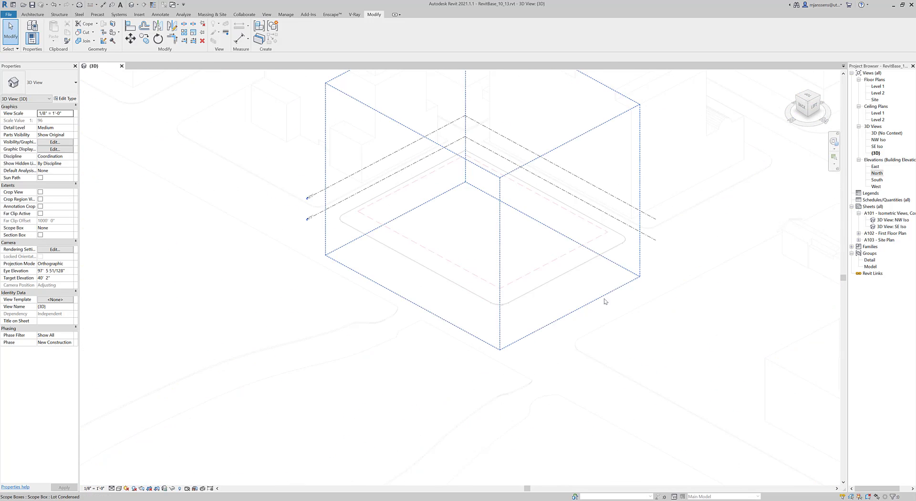
middle_click_drag(607, 301, 512, 405)
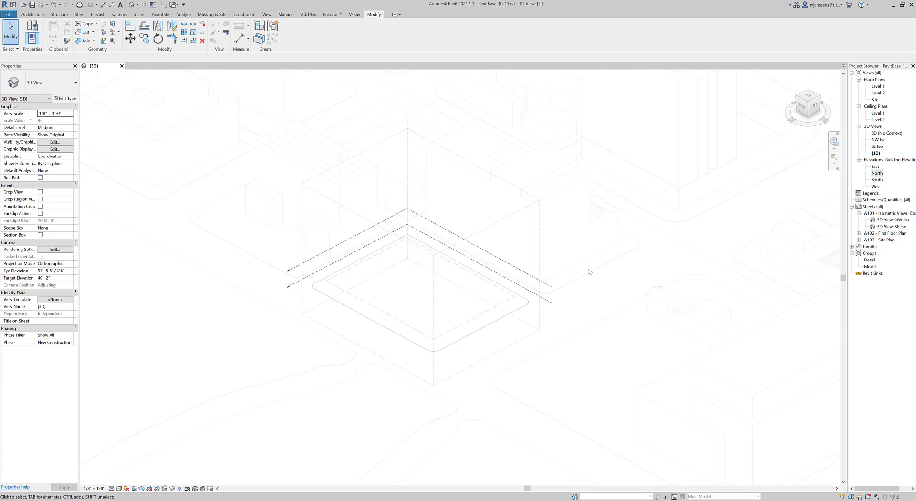
left_click(634, 361)
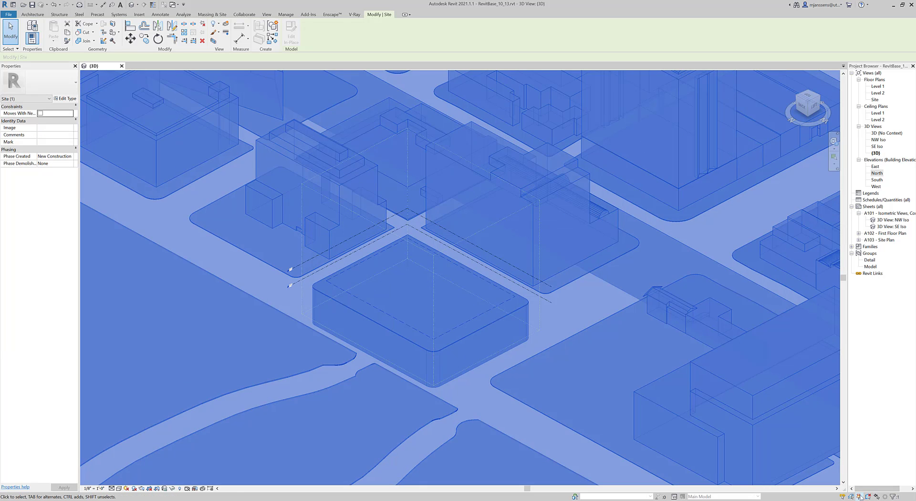
key("Escape")
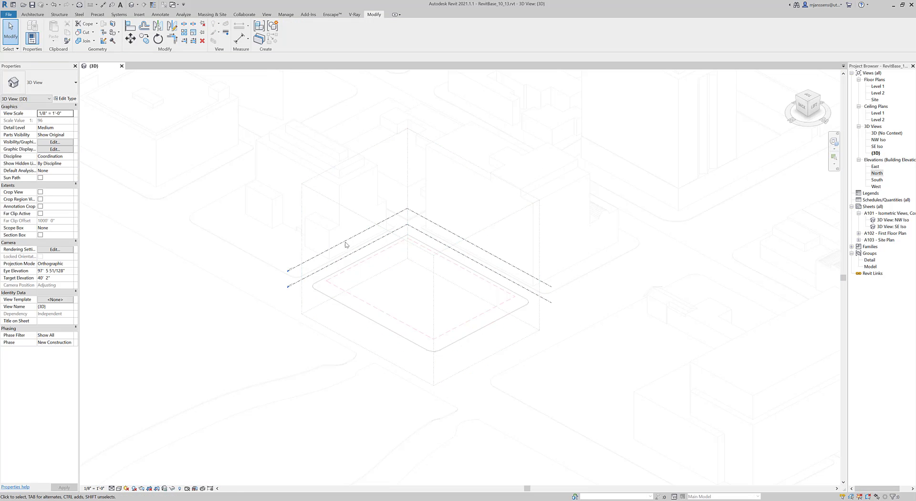
Link firstfloorplan.dwg from the Desktop, positioned Auto - Origin to Internal Origin and placed at Level 1
left_click(138, 14)
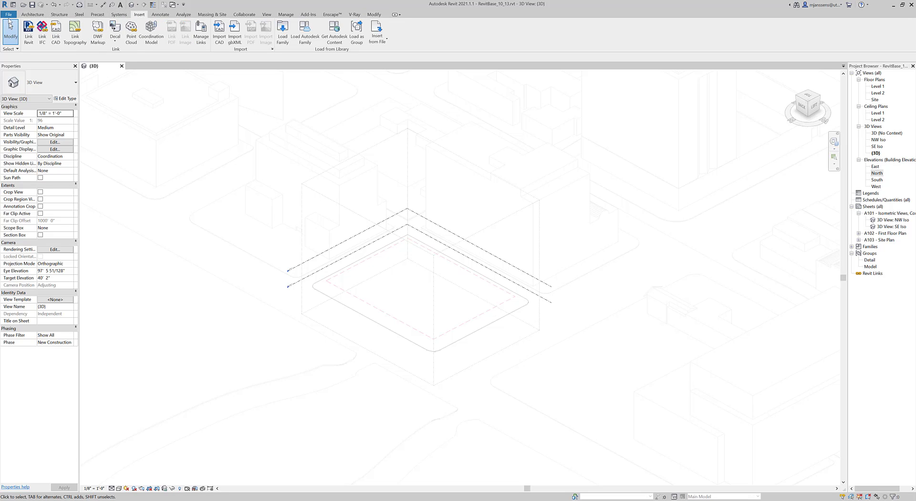
left_click(56, 32)
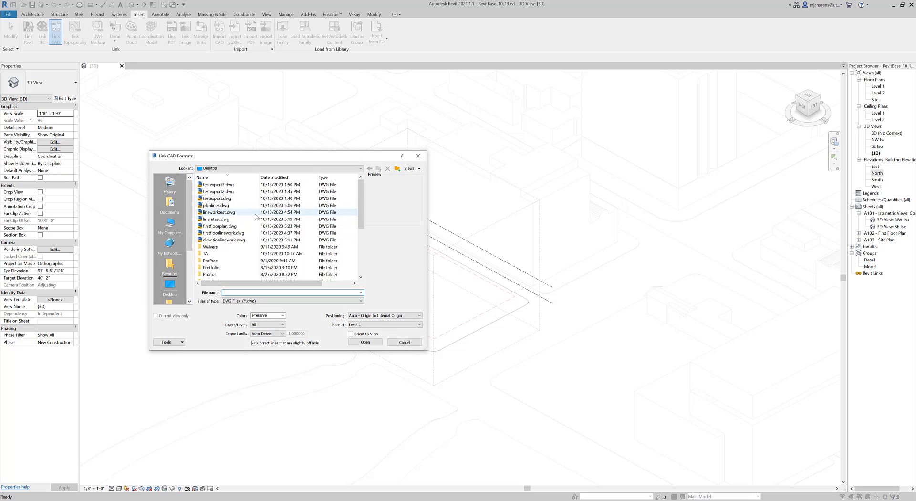
left_click(248, 240)
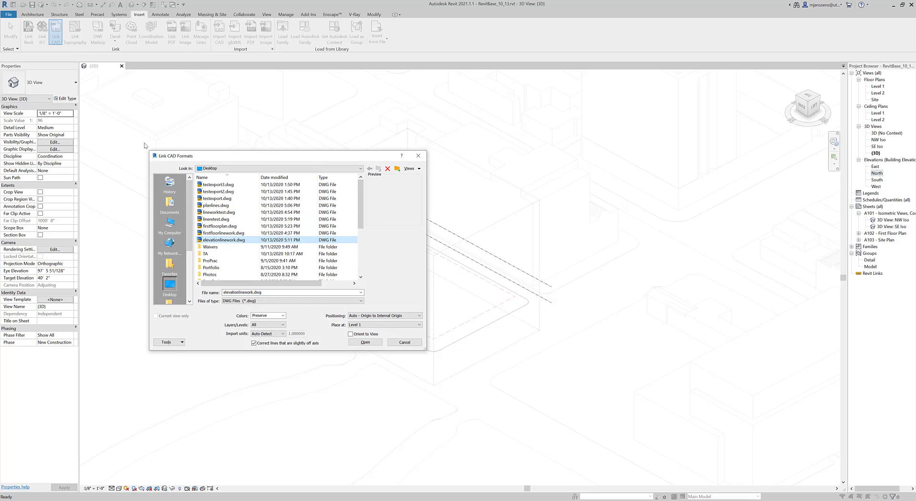
left_click(219, 225)
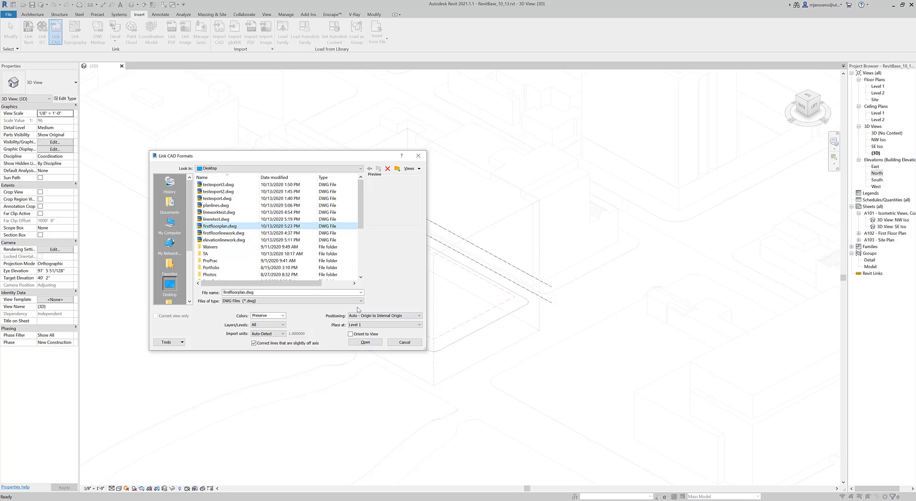
left_click(365, 342)
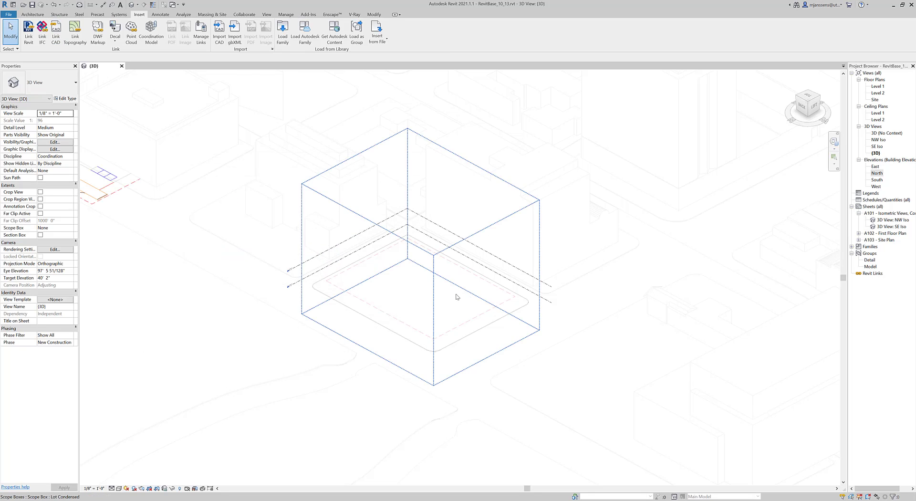
scroll(456, 297, "down", 3)
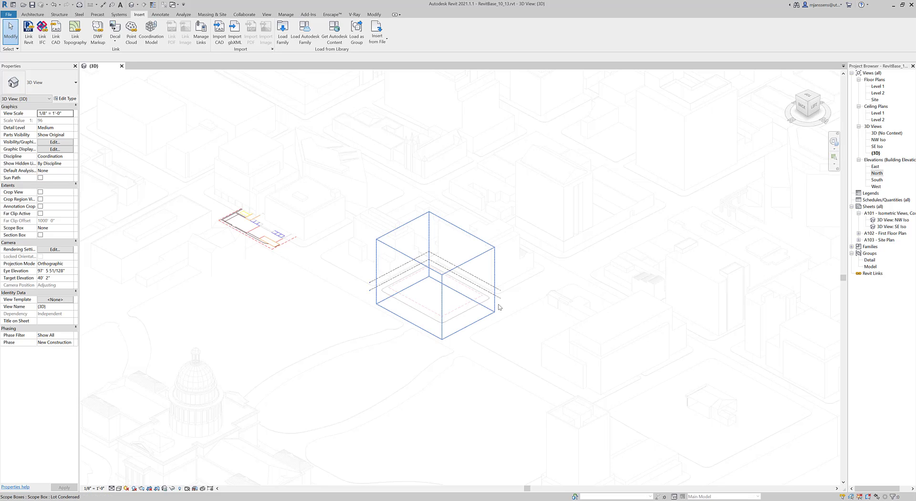
Review the positioning setting used for linking CAD files without linking another file
left_click(56, 31)
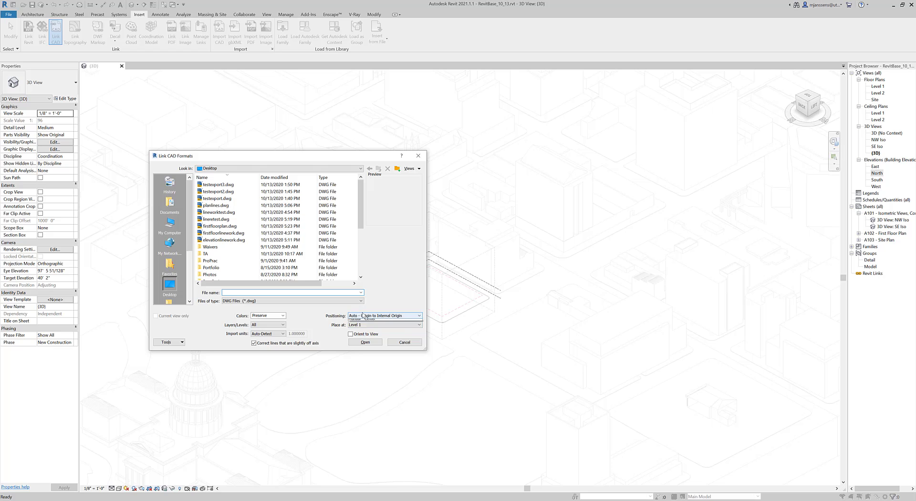
left_click(365, 315)
left_click(410, 347)
left_click(410, 343)
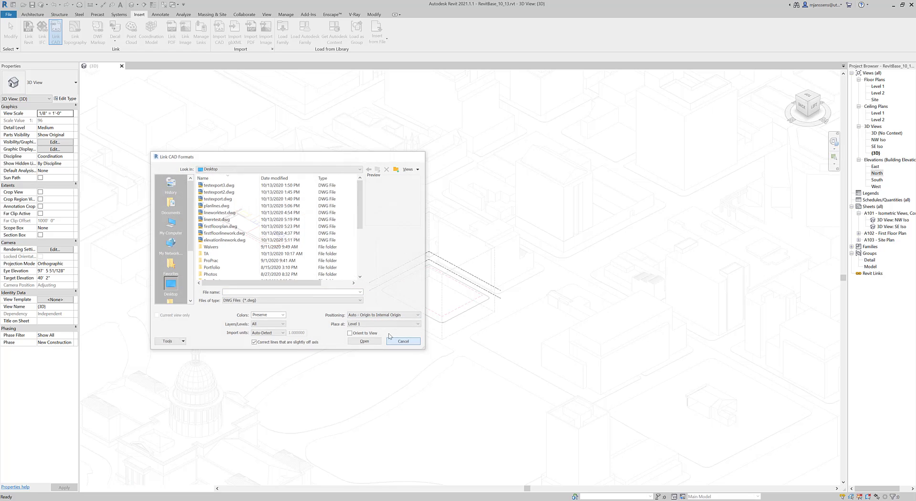
scroll(282, 257, "up", 3)
Switch to Rhino, group the 2D plan linework and move it by its lower-left boundary corner onto the model's matching boundary corner
key("alt+Tab")
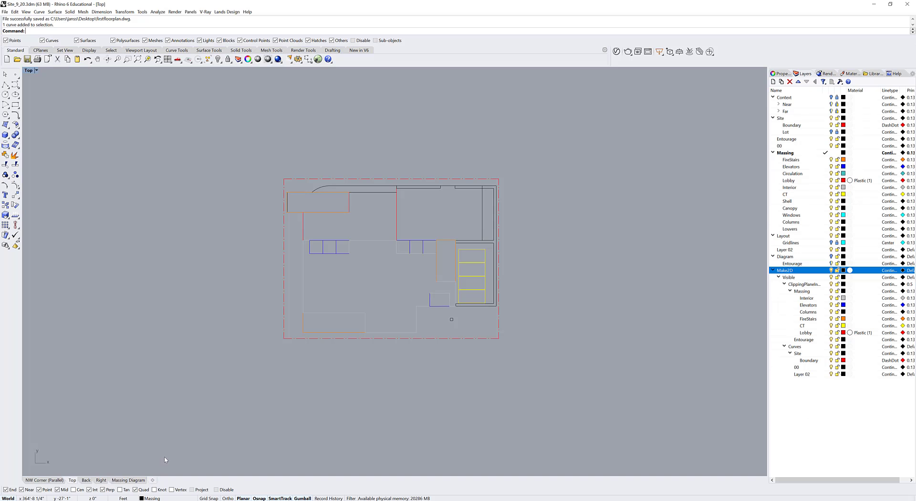
scroll(368, 315, "down", 12)
middle_click(258, 340)
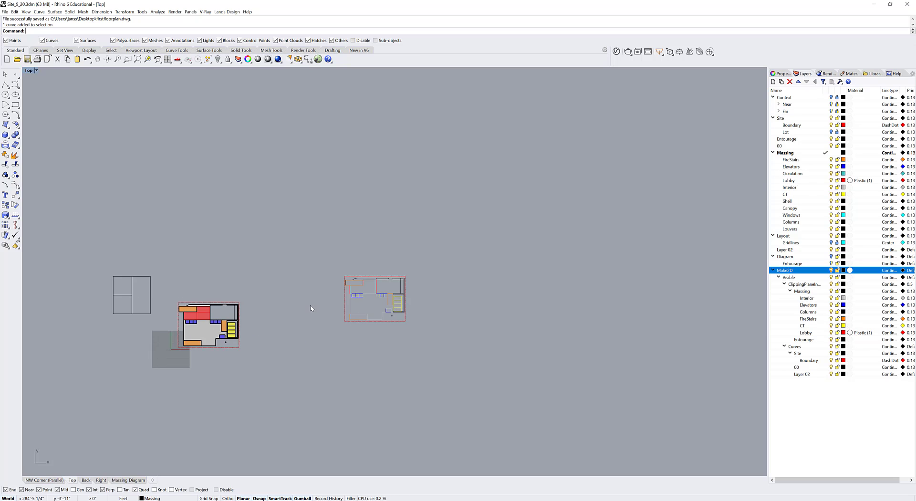
left_click_drag(337, 267, 429, 344)
type("group")
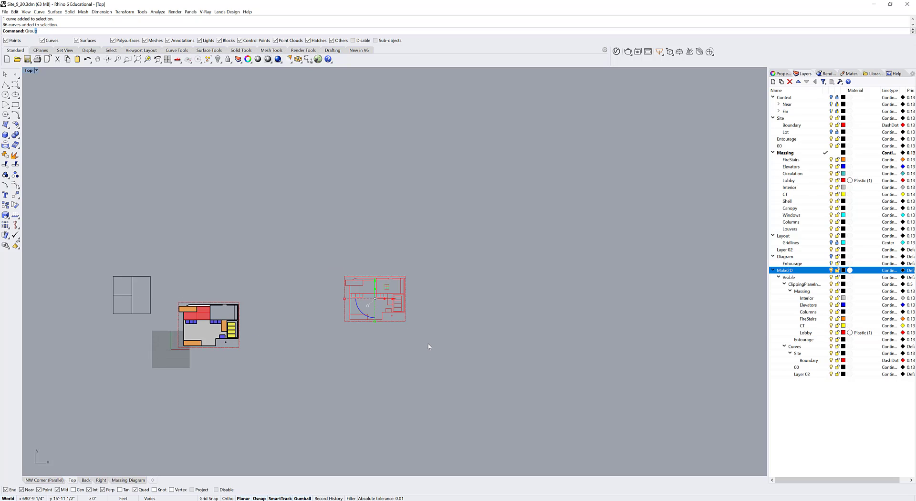
key("Return")
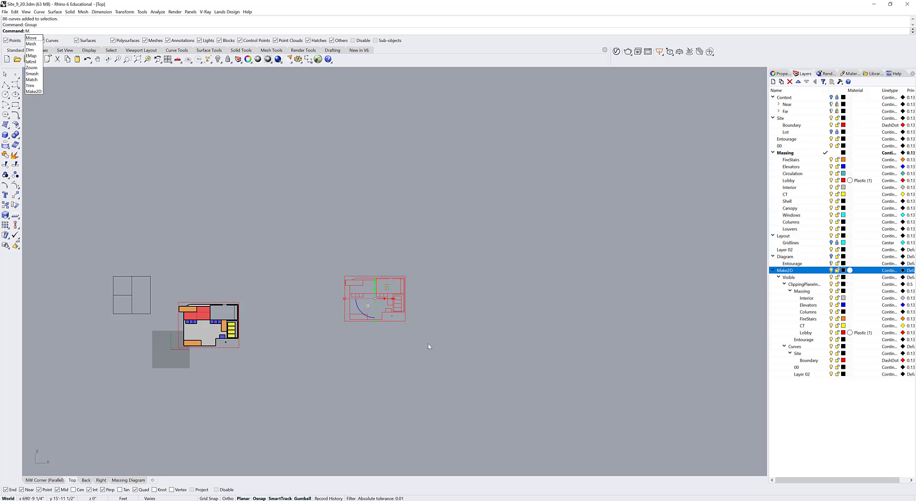
key("Return")
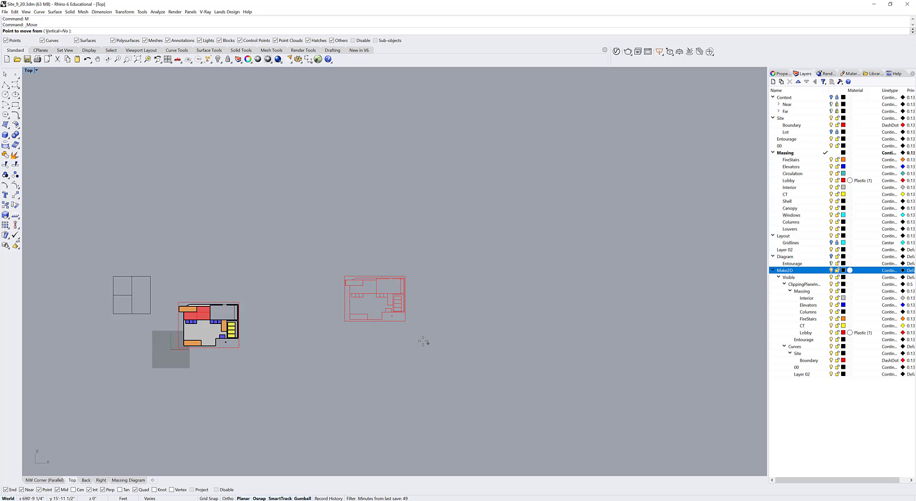
left_click(344, 321)
left_click(179, 347)
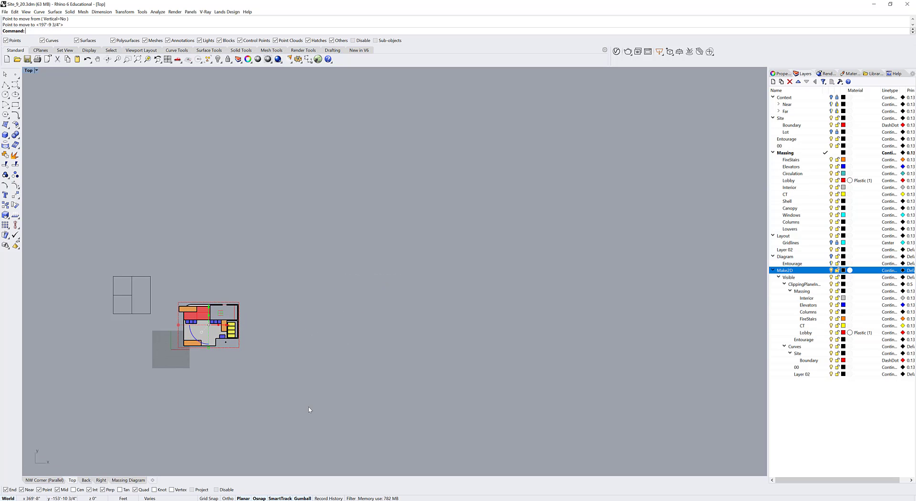
Export the relocated linework to the Desktop as an AutoCAD drawing named originexport, using the 2007 Lines scheme
type("Export")
key("Return")
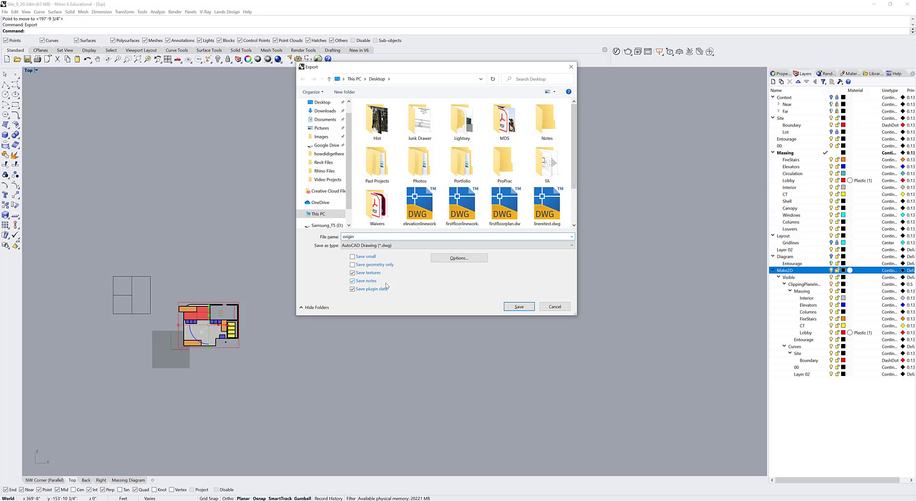
key("Return")
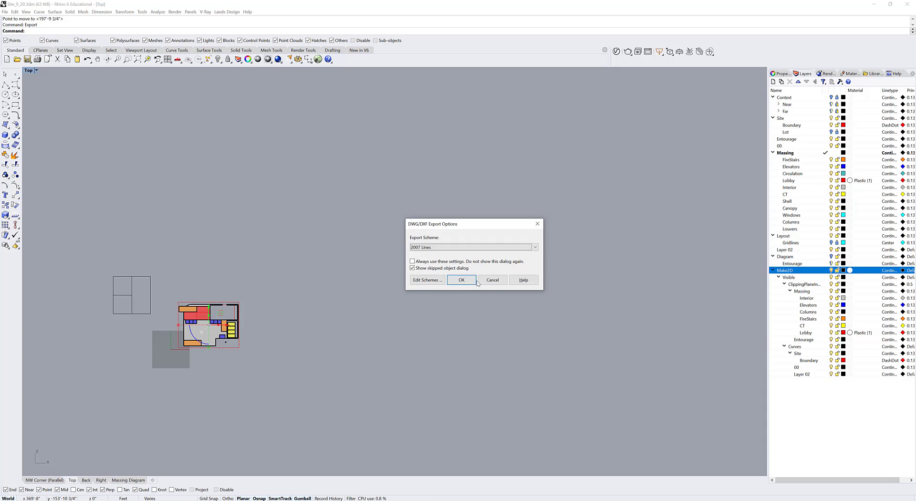
left_click(462, 280)
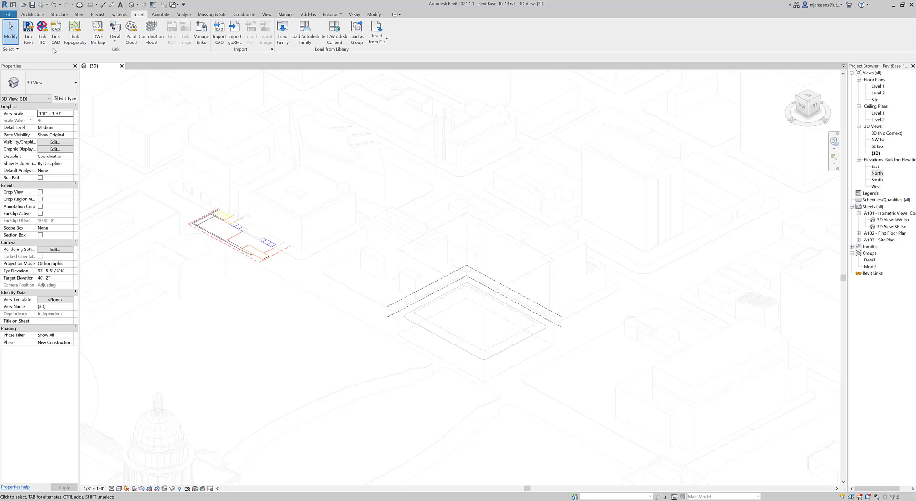
Switch to Revit and link originexport.dwg at Level 1 with Auto - Origin to Internal Origin positioning and Orient to View enabled
left_click(56, 32)
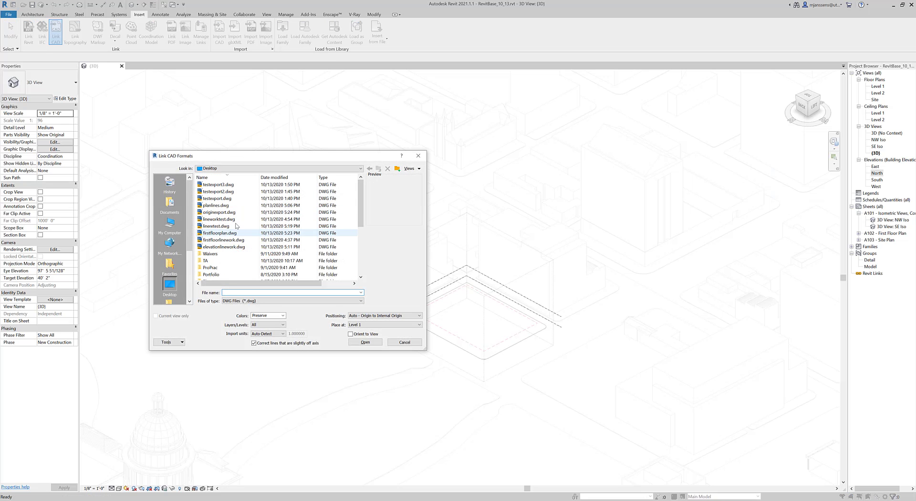
left_click(219, 212)
left_click(350, 334)
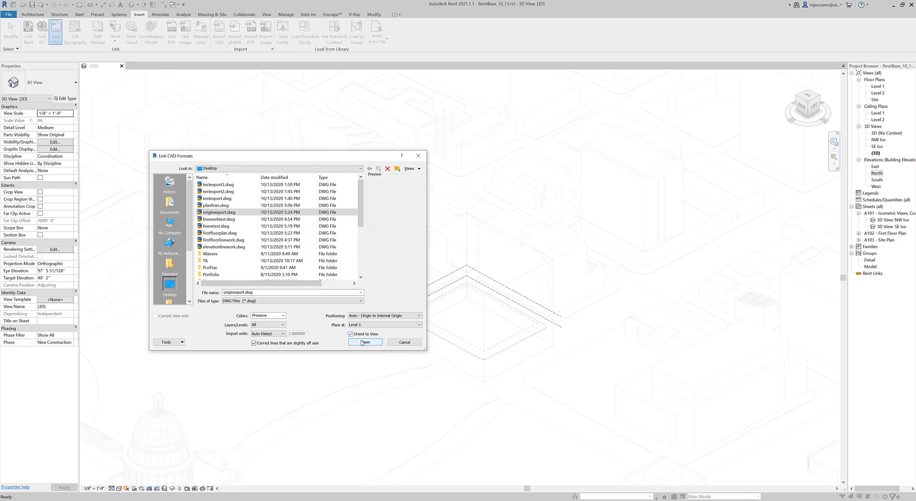
left_click(362, 342)
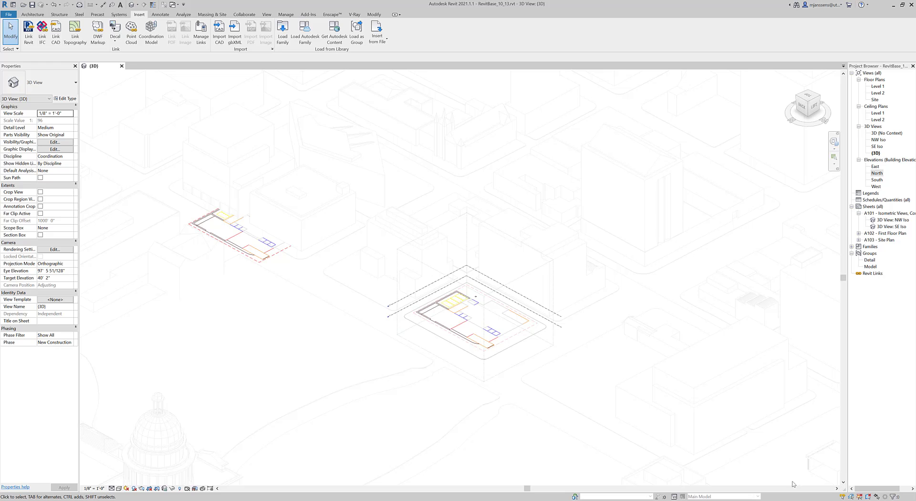
Unpin and delete the linked originexport.dwg on the building site
left_click(476, 331)
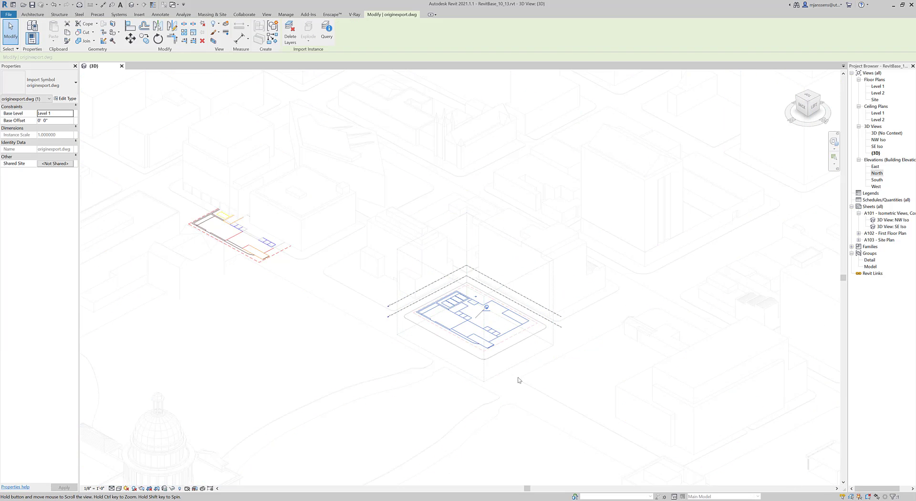
middle_click_drag(519, 381, 513, 388)
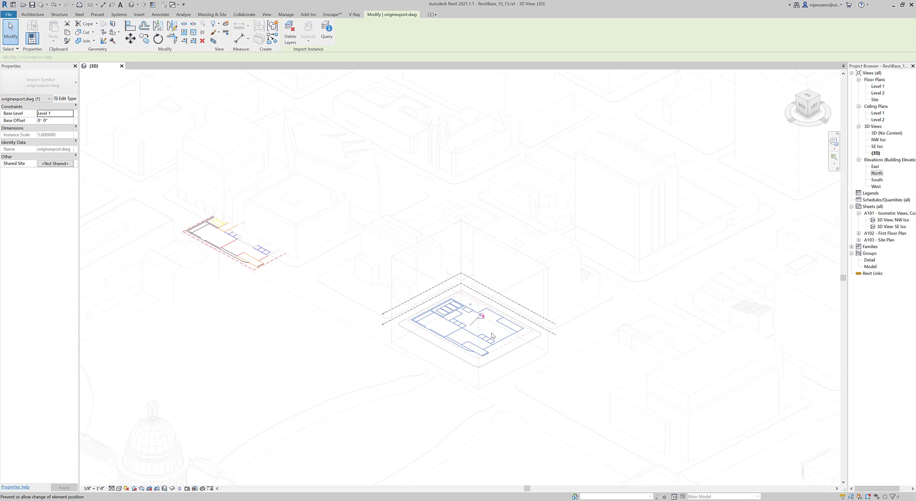
key("Delete")
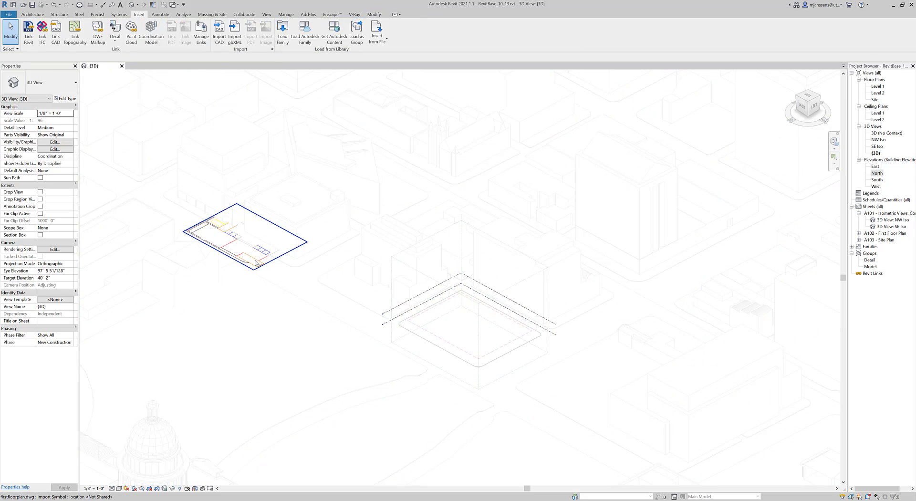
Unpin the linked firstfloorplan.dwg and move it a short way out of the neighbouring buildings into open space
left_click(256, 262)
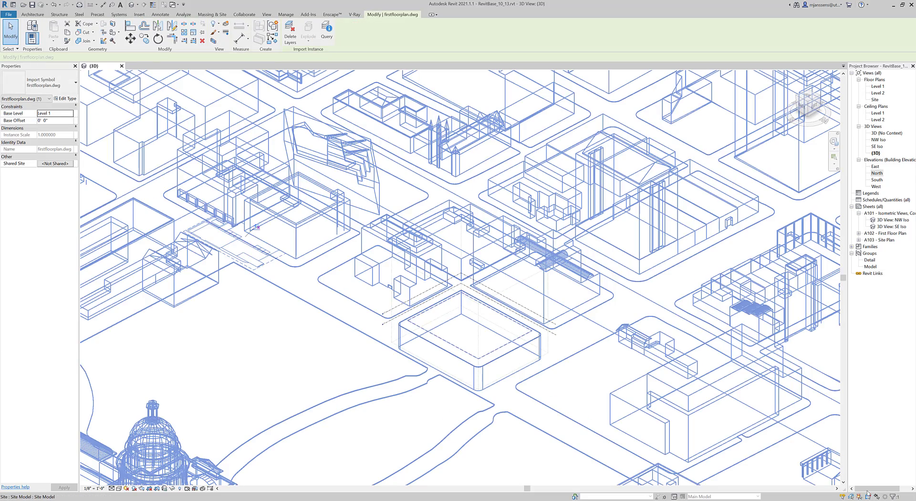
left_click(858, 496)
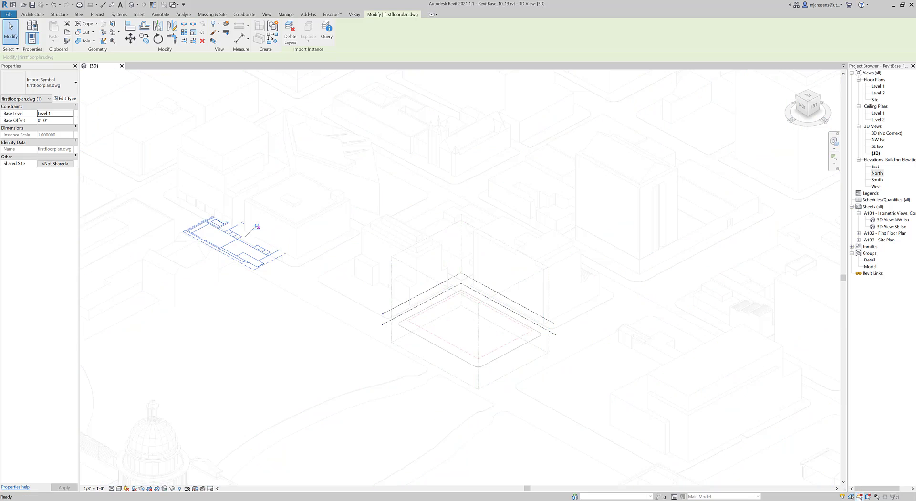
left_click(206, 93)
left_click(231, 245)
key("m")
key("v")
left_click(278, 261)
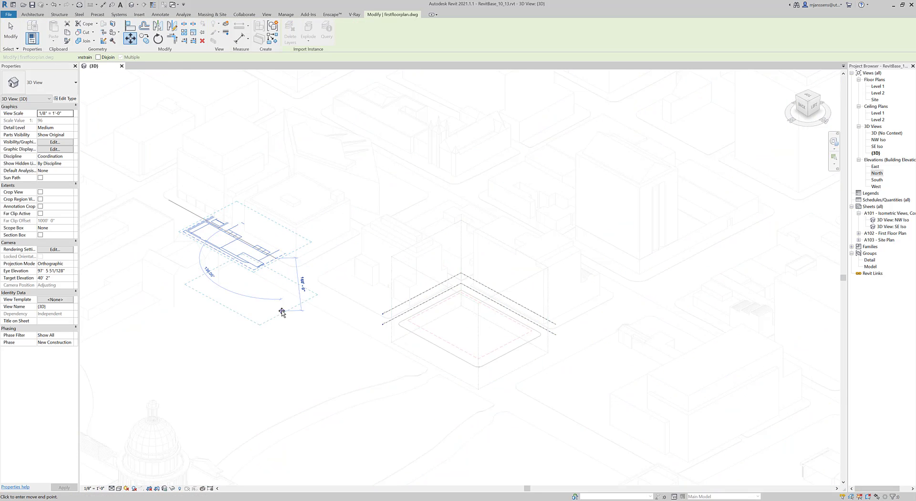
left_click(282, 292)
Move the linked firstfloorplan.dwg from its dashed boundary's corner onto the matching corner of the site boundary
key("m")
key("v")
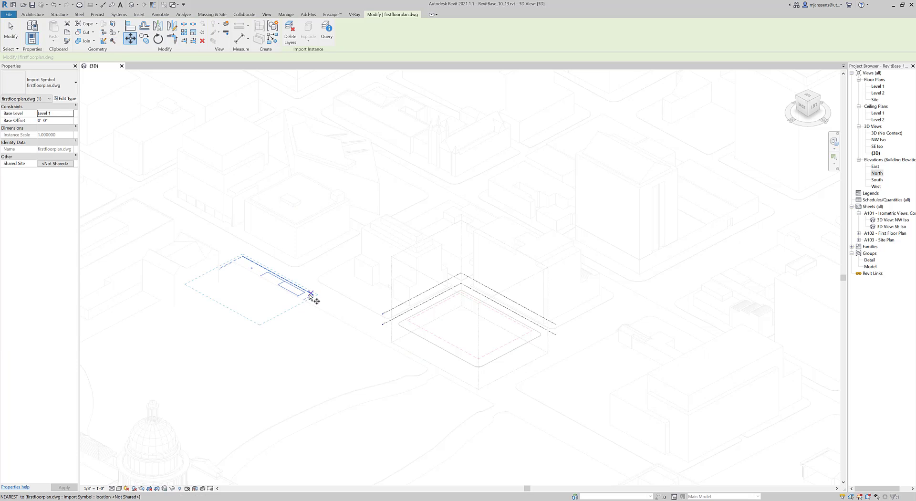
scroll(309, 298, "up", 3)
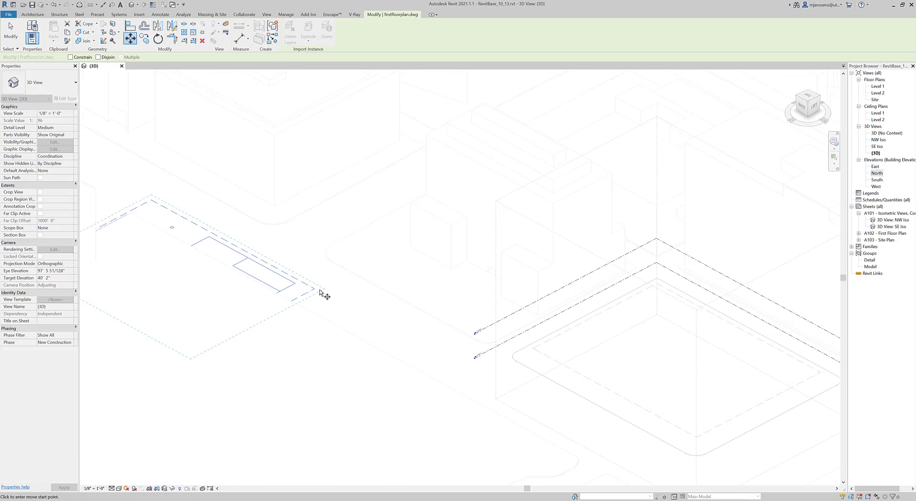
left_click(315, 289)
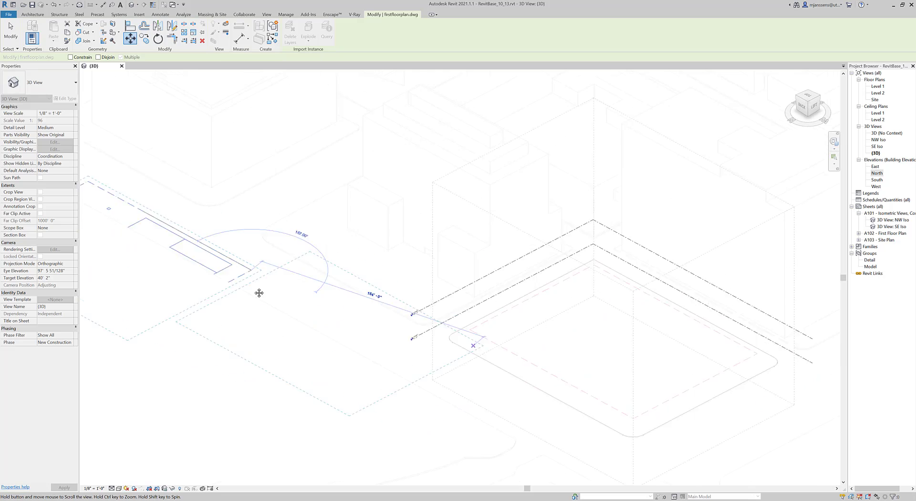
middle_click_drag(802, 372, 429, 280)
left_click(446, 281)
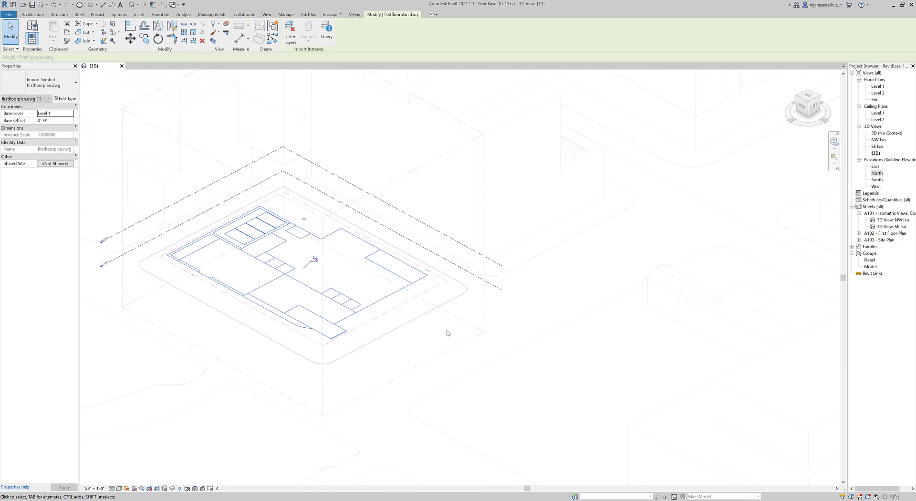
Orient the 3D view to Top over the building site and deselect the linked floor plan
middle_click_drag(446, 329, 532, 343)
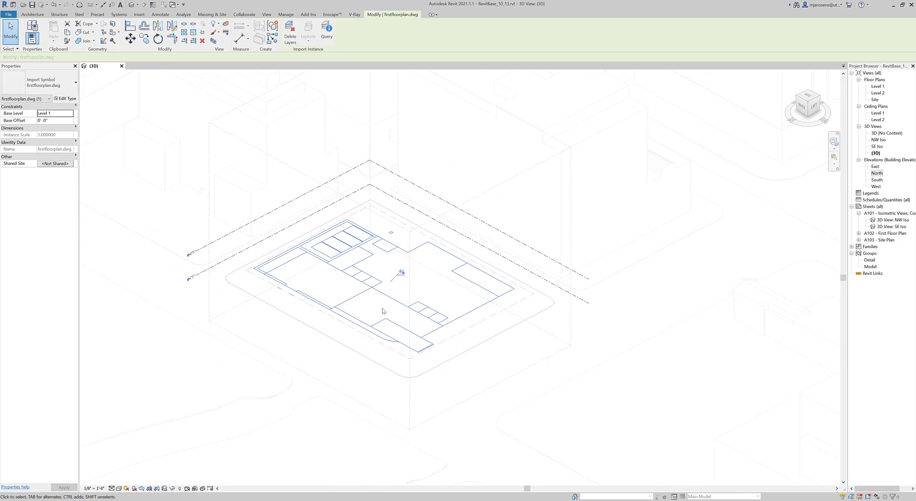
left_click(702, 301)
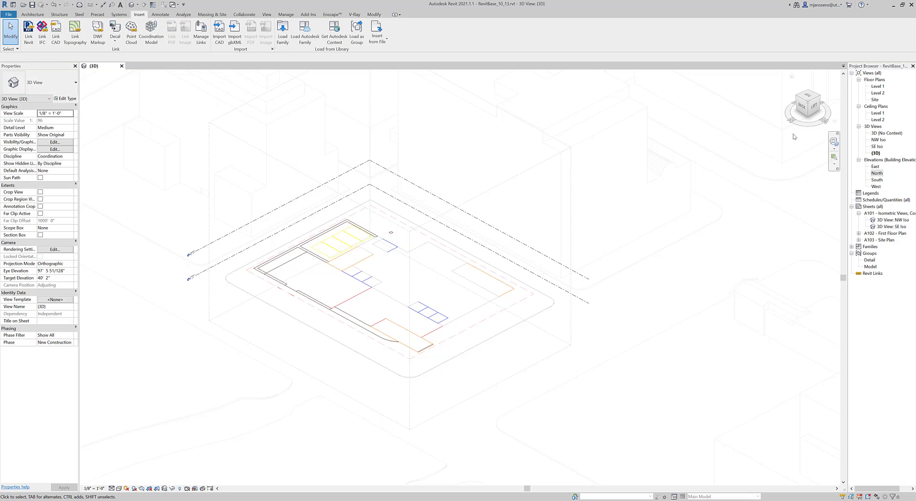
left_click(818, 98)
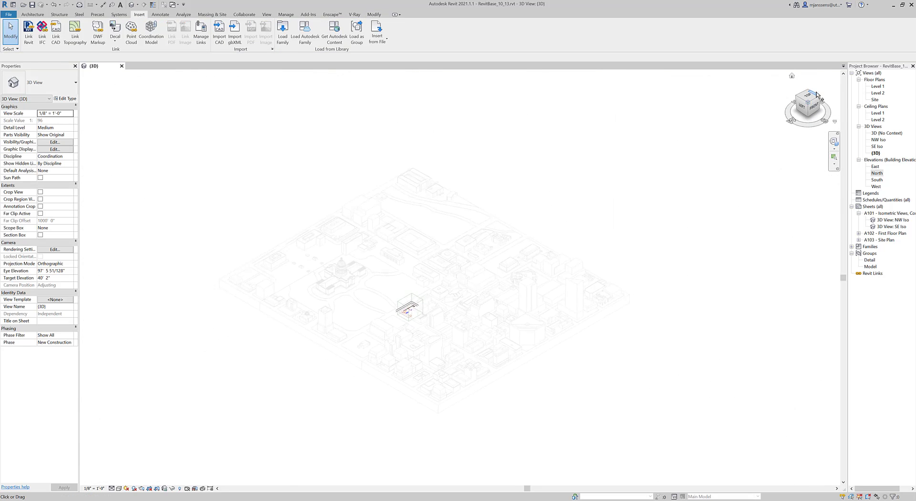
scroll(421, 296, "up", 10)
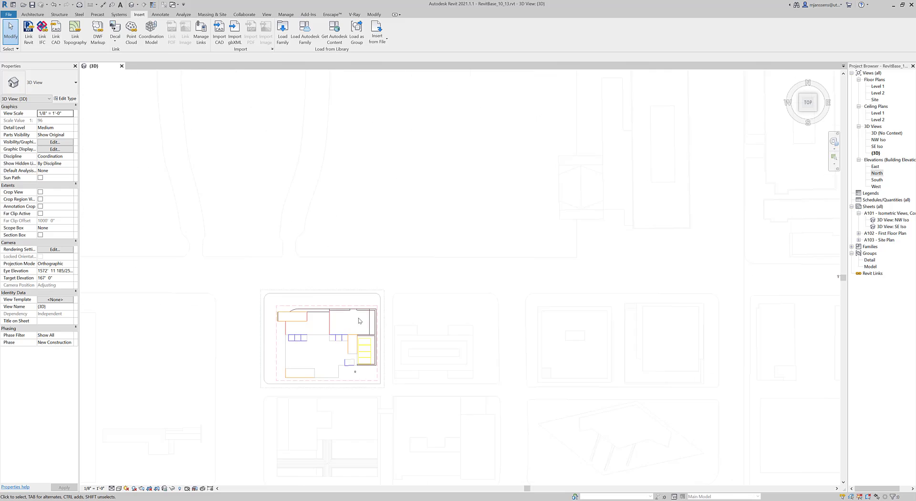
left_click(344, 265)
scroll(389, 282, "up", 3)
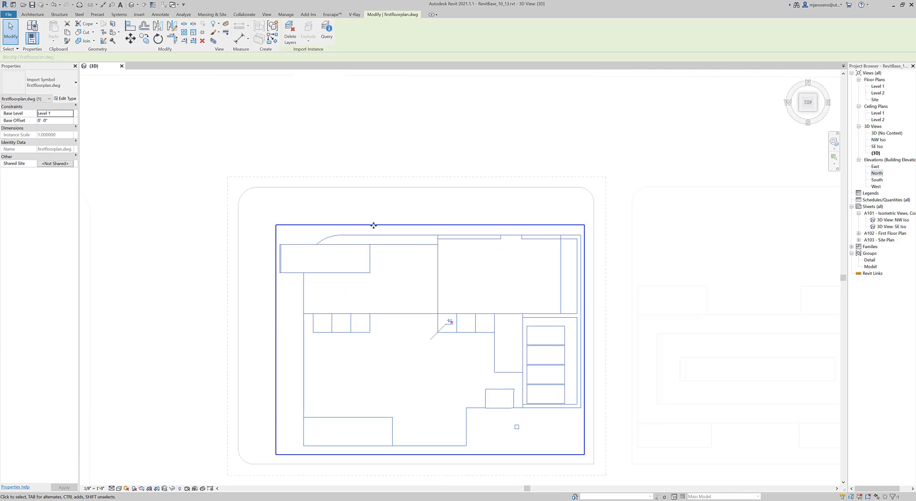
key("Escape")
Try to trace a rectangular Generic - 8" wall over the orange-outlined block at the plan's upper-left corner
left_click(41, 15)
left_click(29, 41)
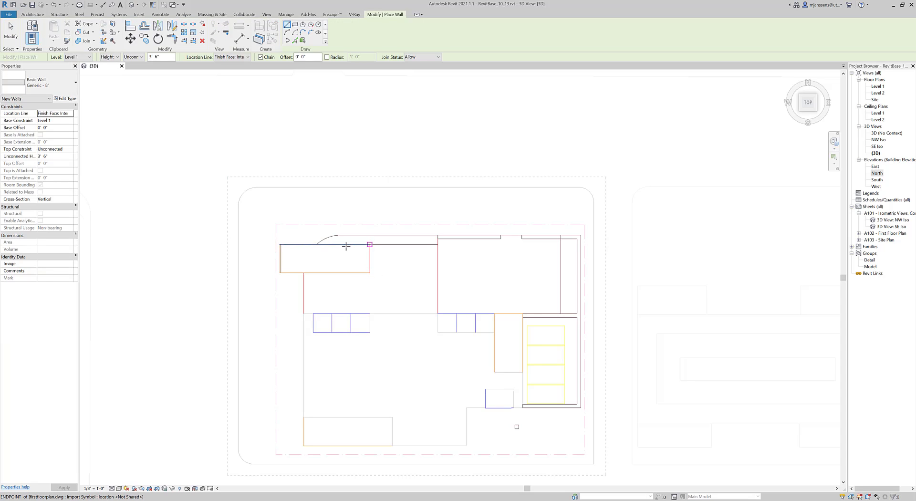
left_click(295, 40)
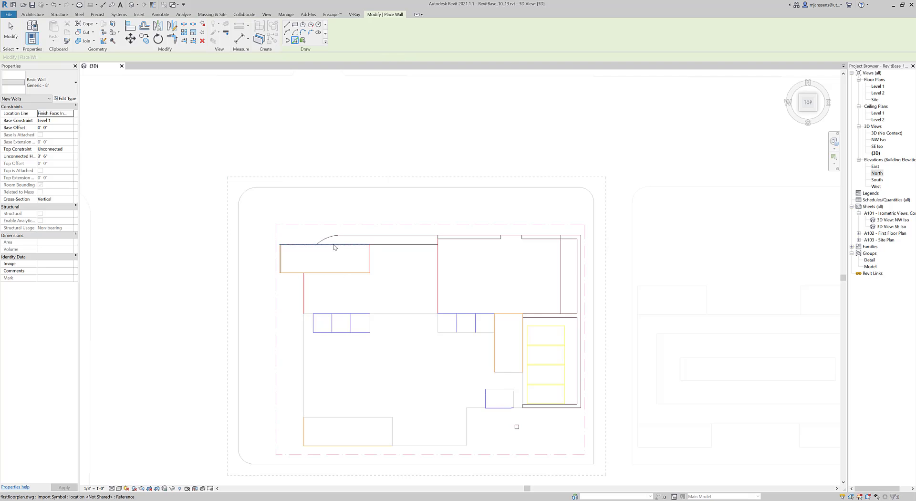
scroll(328, 268, "up", 2)
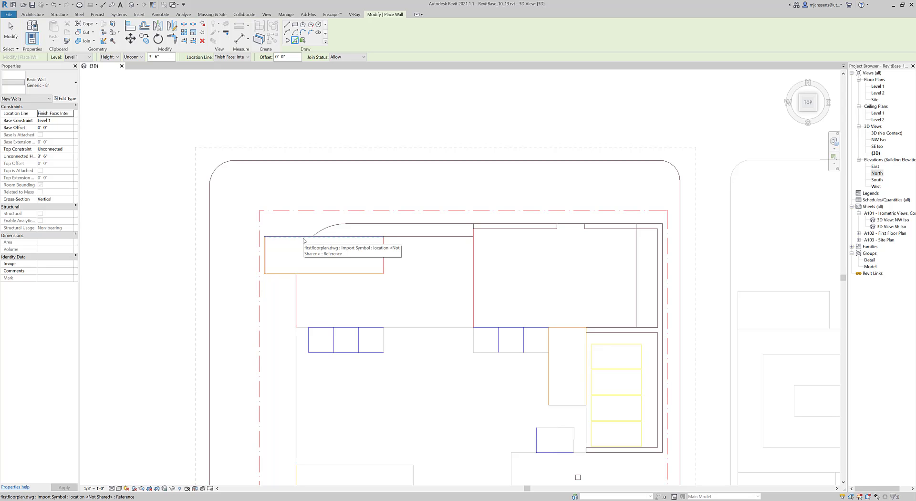
scroll(304, 240, "up", 1)
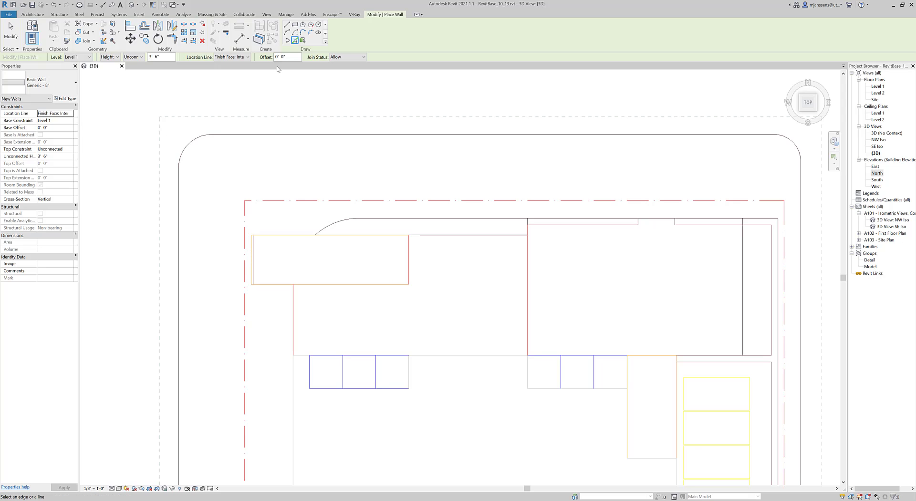
left_click(295, 25)
left_click(251, 235)
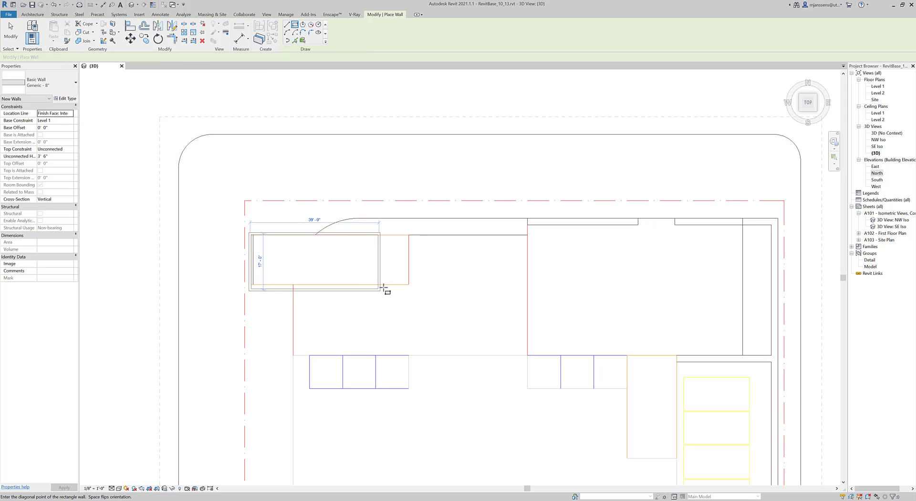
left_click(408, 284)
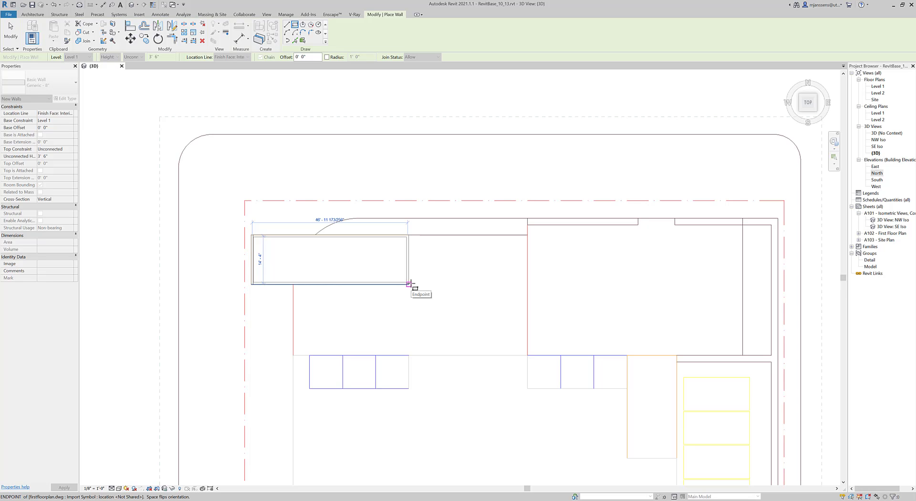
left_click(295, 40)
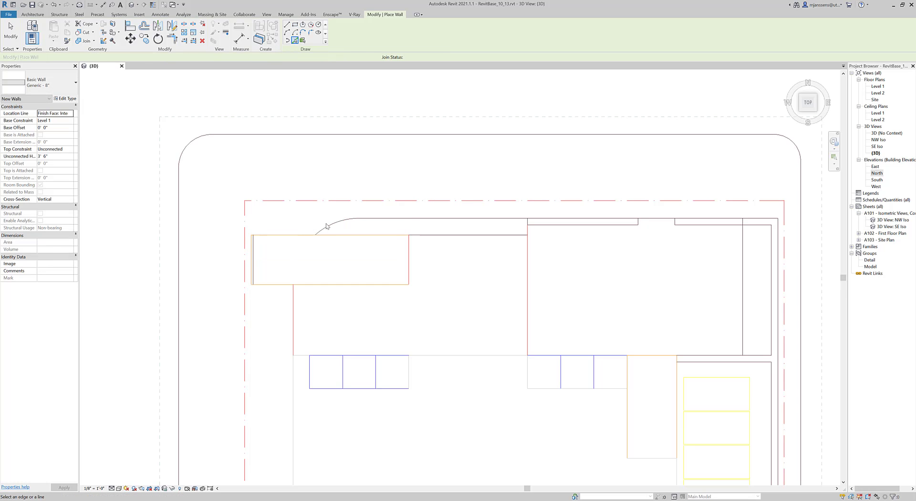
scroll(339, 225, "up", 1)
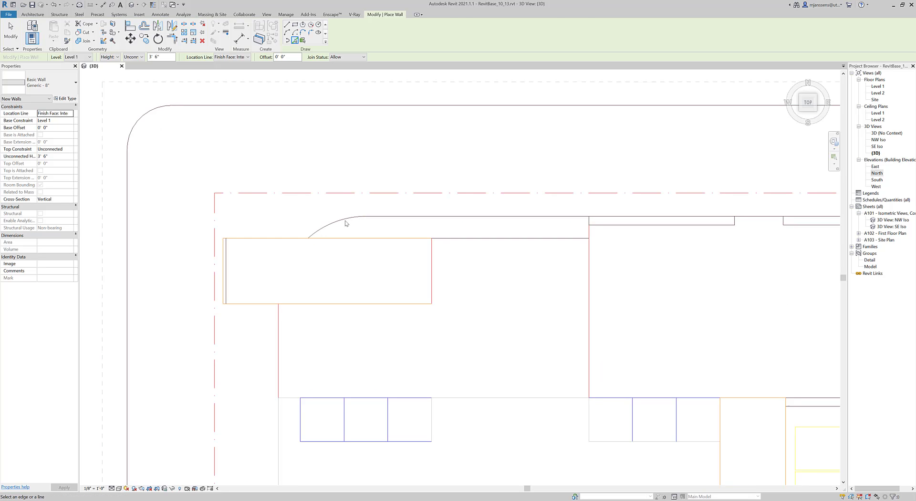
key("Escape")
scroll(333, 224, "down", 2)
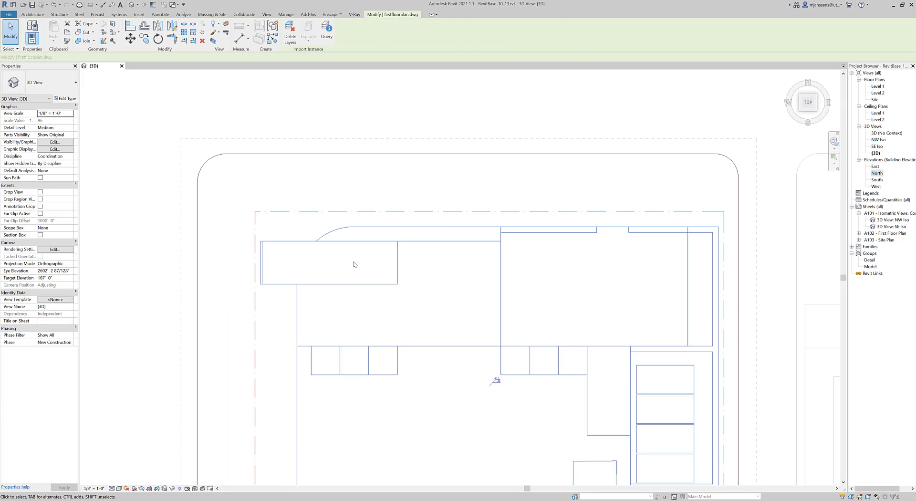
scroll(324, 248, "down", 2)
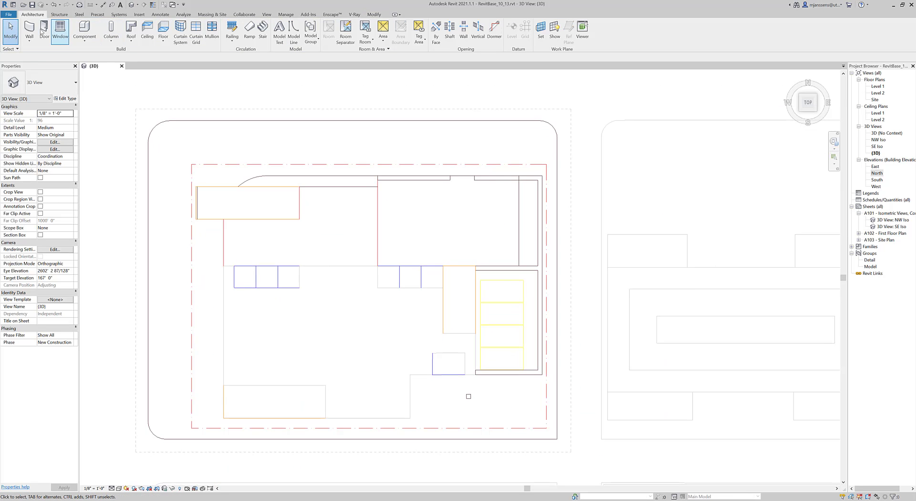
Try to trace the curved corner at the plan's upper edge with a Start-End-Radius arc wall
left_click(29, 41)
left_click(52, 54)
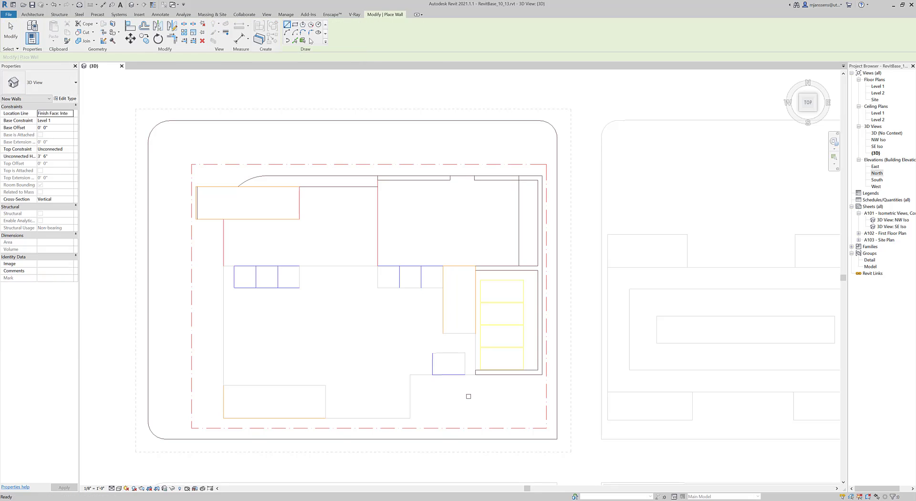
left_click(287, 33)
scroll(283, 190, "up", 4)
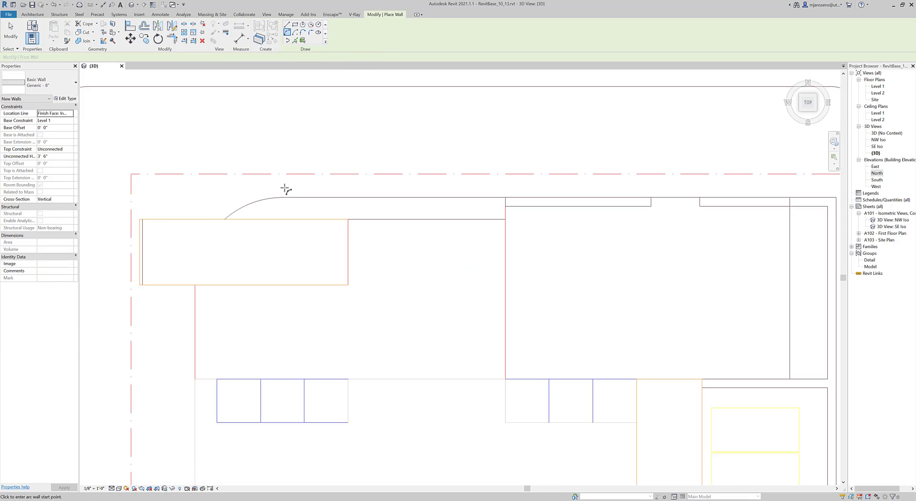
left_click(281, 202)
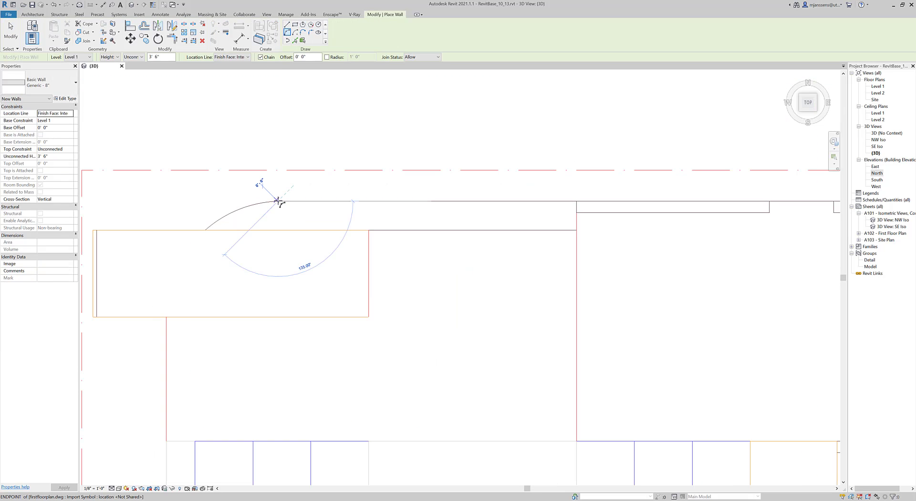
left_click(205, 232)
left_click(231, 221)
key("Escape")
key("Escape")
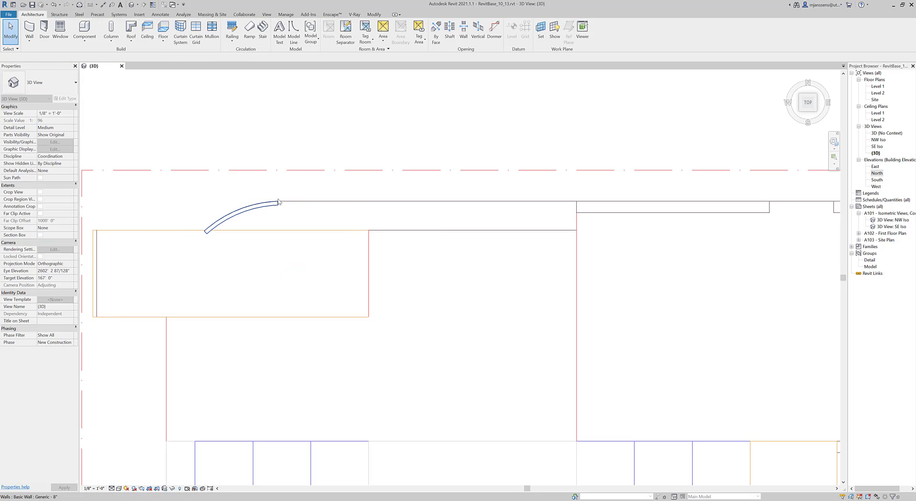
key("Escape")
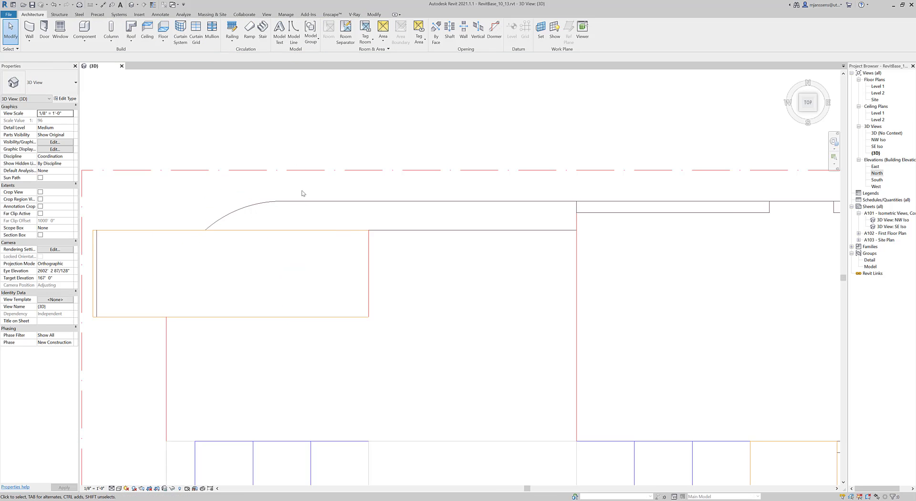
scroll(302, 194, "down", 3)
middle_click_drag(356, 260, 383, 268)
scroll(449, 302, "down", 1)
middle_click_drag(449, 302, 426, 251)
scroll(427, 251, "down", 2)
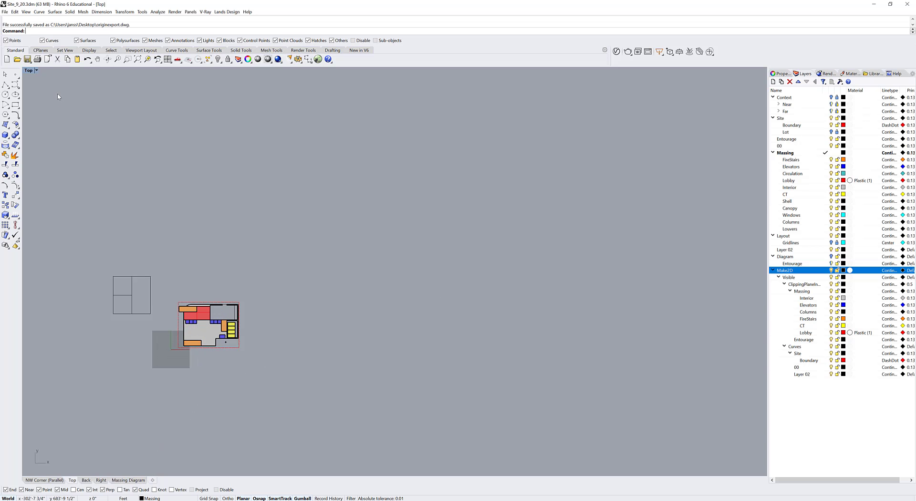
Switch to Rhino, undo the plan linework back to before Make2D, and delete the clipping plane beside the building
key("ctrl+z")
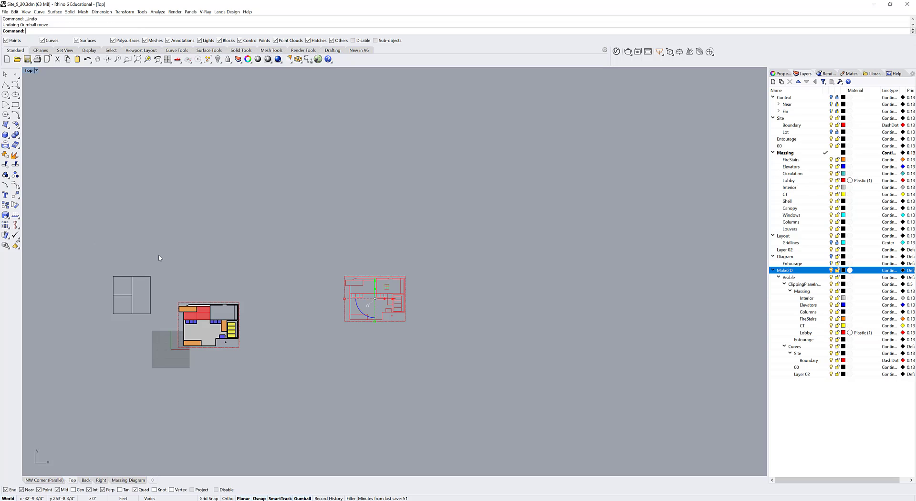
key("ctrl+z")
key("ctrl+z")
key("ctrl+z")
key("ctrl+z")
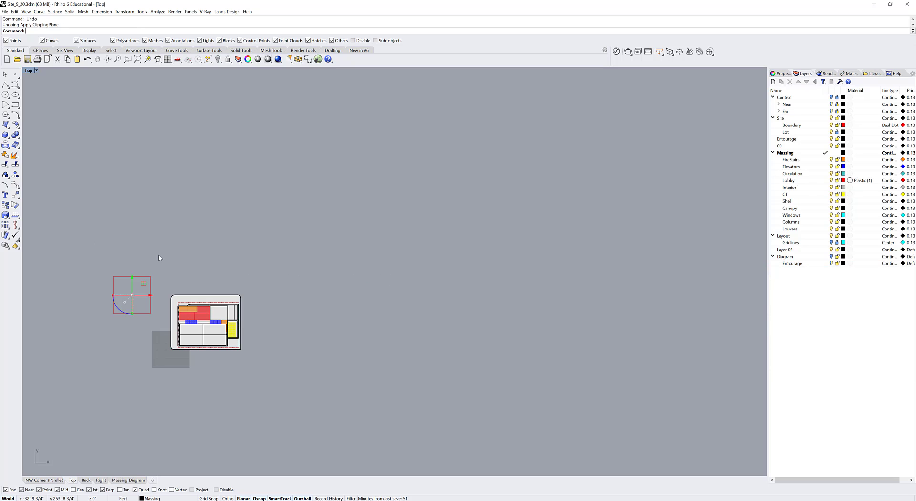
left_click(121, 305)
key("Delete")
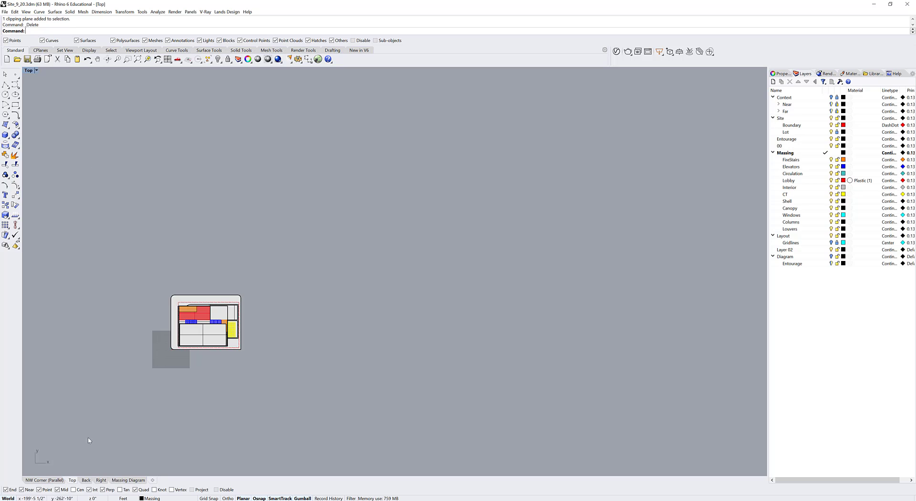
Restore the four-viewport layout and maximize the Back viewport, framing the building's elevation
double_click(29, 70)
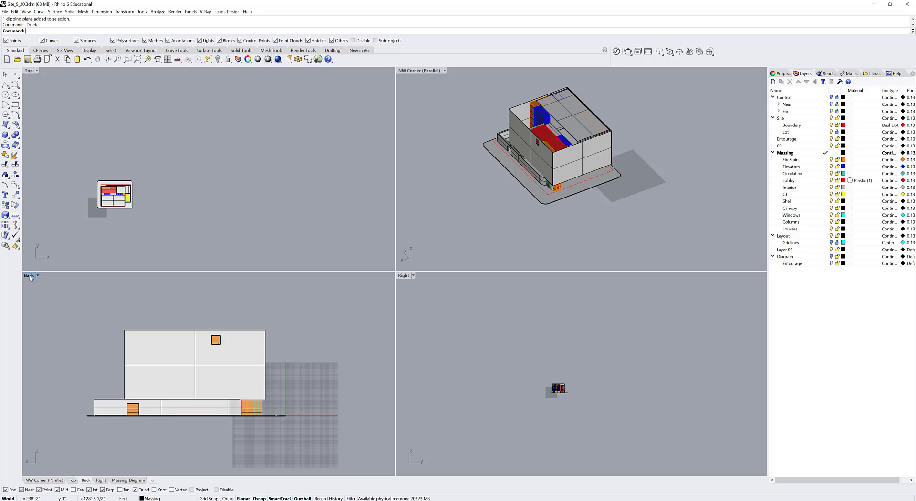
double_click(31, 277)
middle_click(266, 354)
right_click_drag(502, 274, 543, 292)
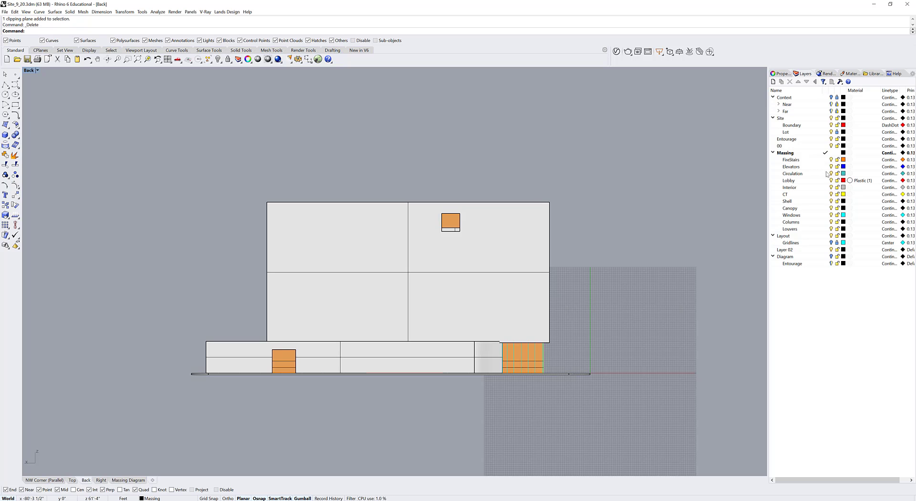
Hide the Shell layer and the site's Lot layer, leaving nothing selected
left_click(830, 201)
scroll(345, 224, "up", 3)
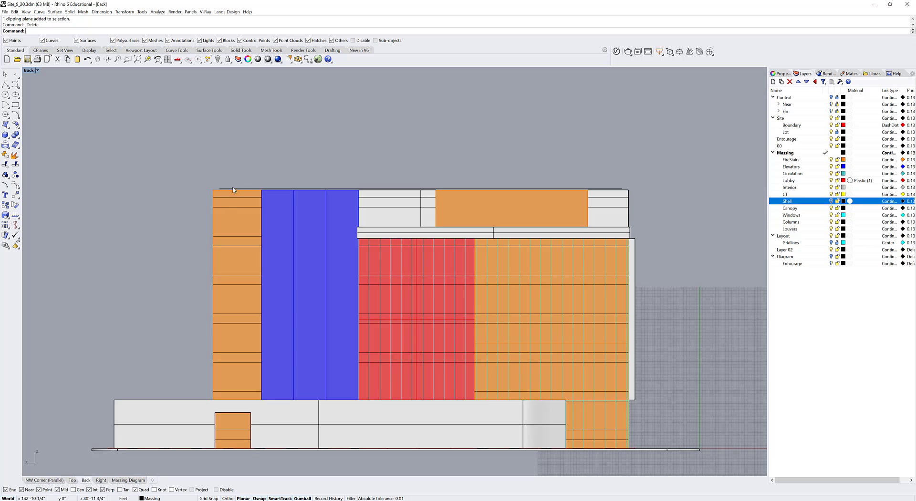
right_click_drag(298, 225, 308, 214)
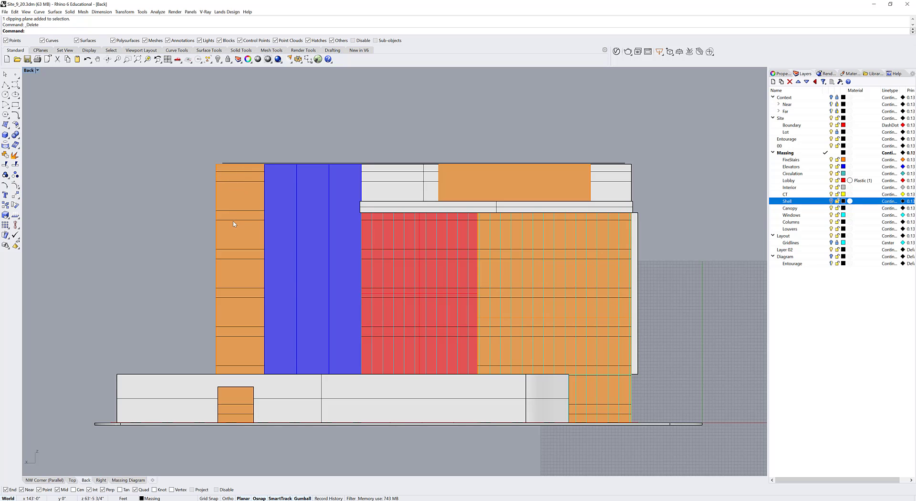
scroll(234, 223, "down", 4)
scroll(329, 324, "up", 2)
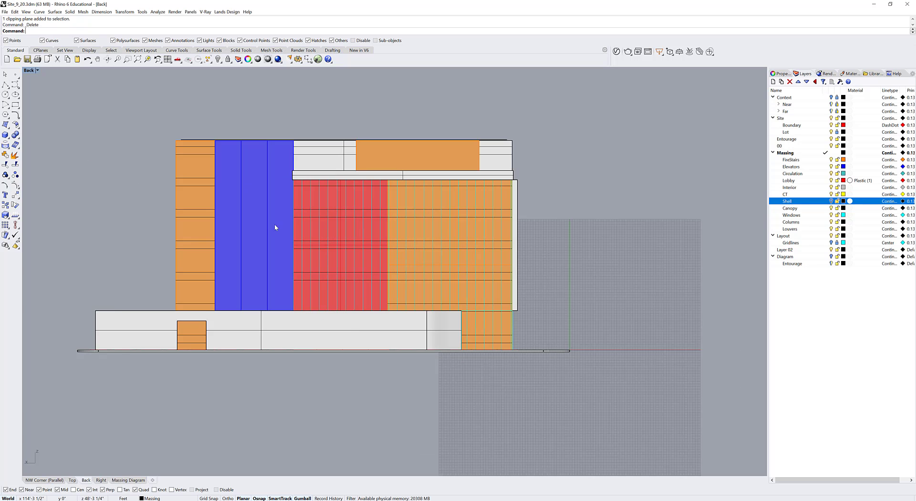
scroll(273, 224, "down", 2)
right_click_drag(221, 190, 312, 214)
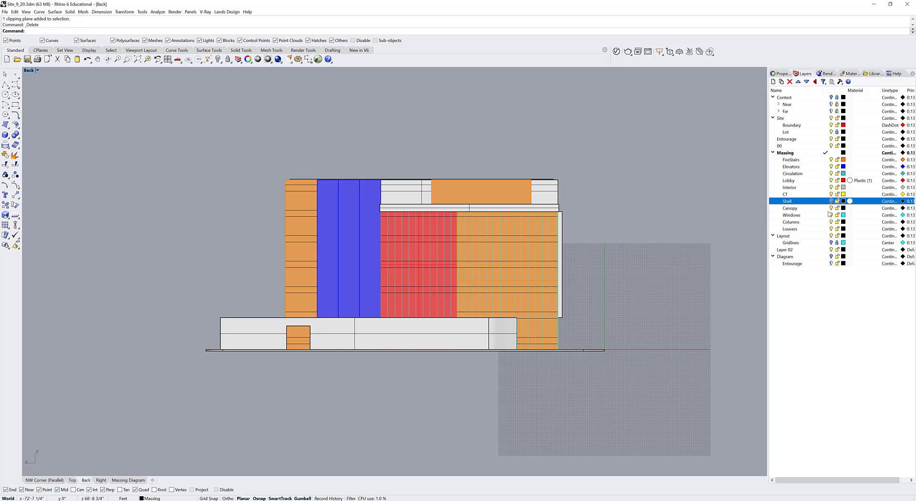
left_click(831, 133)
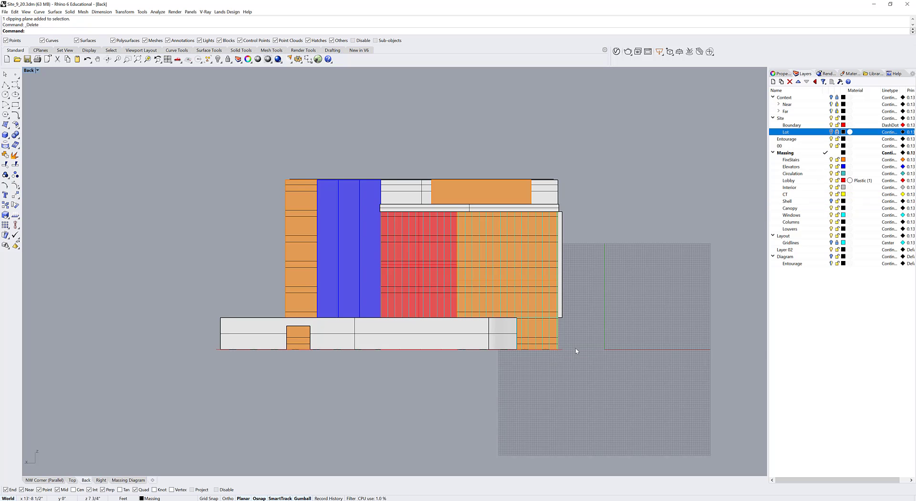
scroll(575, 351, "up", 2)
left_click(554, 352)
scroll(573, 366, "up", 3)
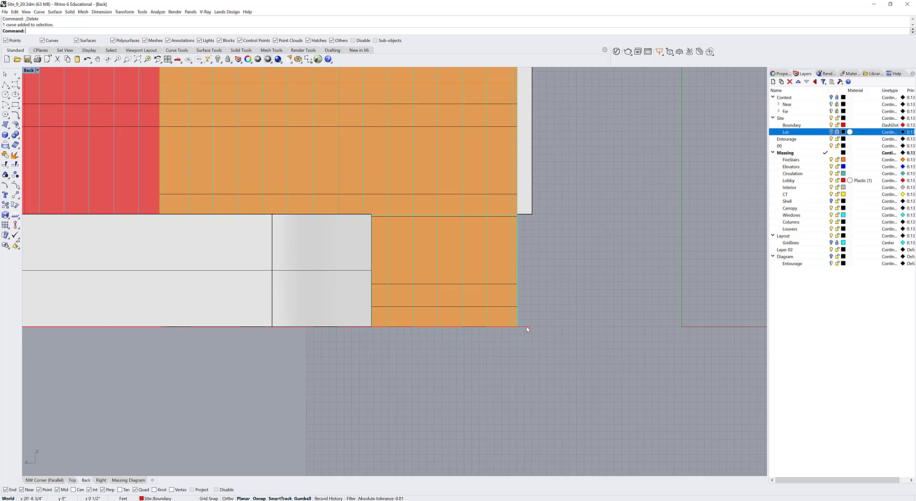
scroll(531, 329, "down", 10)
key("Escape")
Select the whole visible building and run Make2D on the Back view with View projection, Maintain source layers and layer name Make2D
right_click_drag(142, 142, 153, 161)
left_click_drag(77, 104, 577, 390)
type("M")
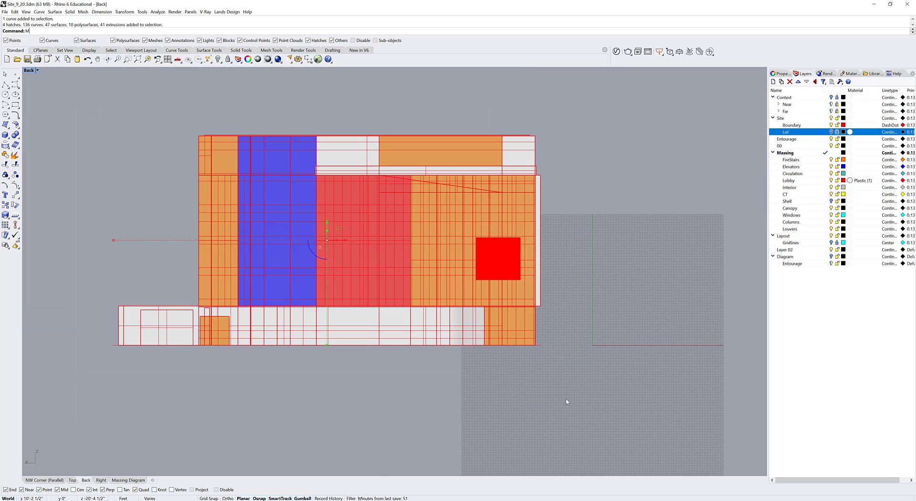
type("ake2D")
key("Return")
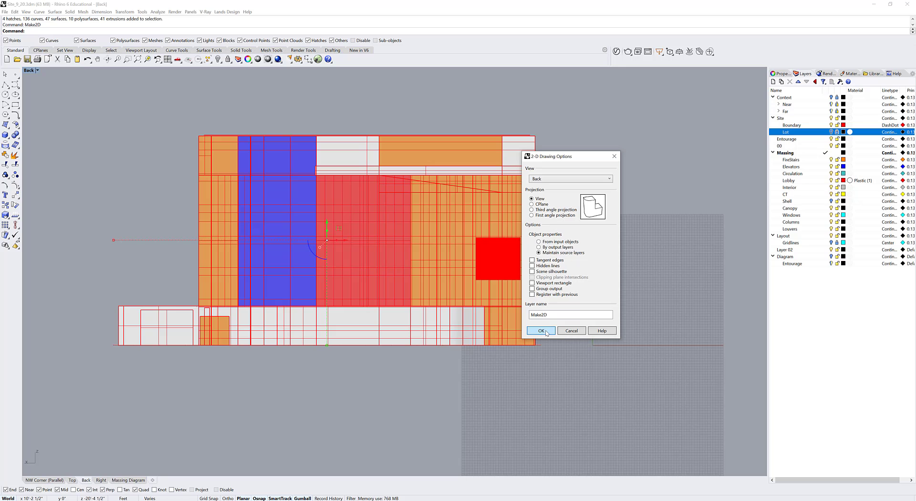
left_click(541, 330)
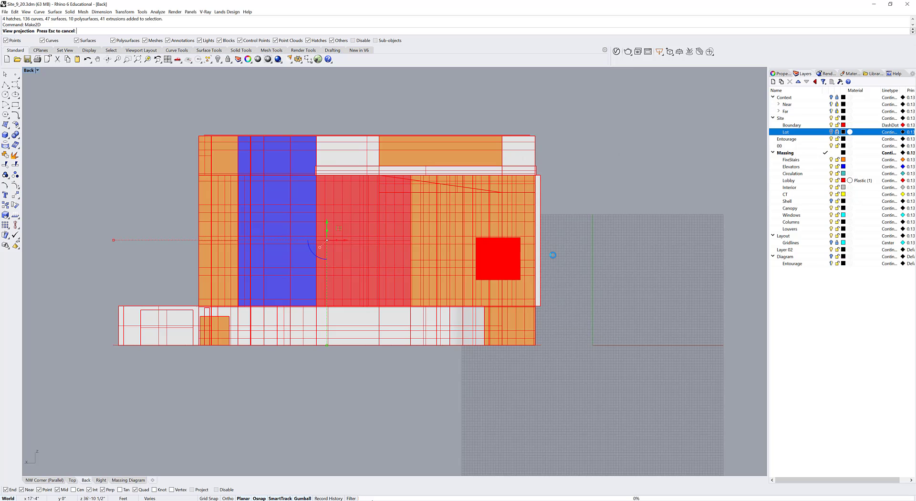
In the maximized Top viewport, move the new back-elevation linework clear of the building, to its right
double_click(28, 71)
double_click(29, 71)
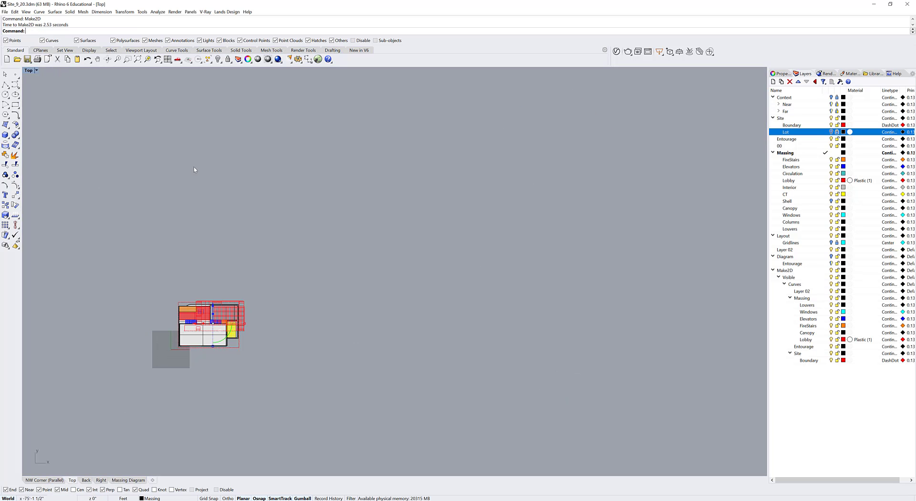
scroll(243, 333, "up", 3)
left_click_drag(170, 323, 294, 323)
scroll(299, 341, "up", 2)
Delete the stray hatches in and beside the elevation linework and group all of its curves
left_click(261, 377)
left_click(232, 355)
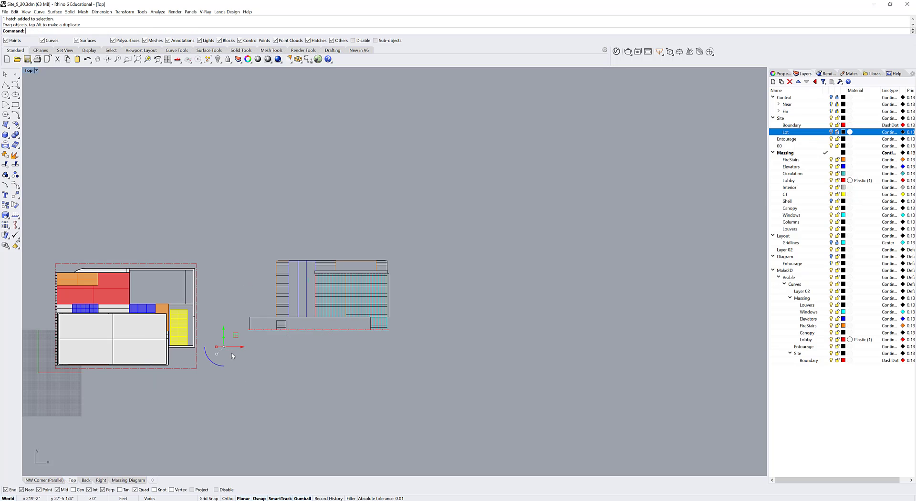
key("Delete")
scroll(314, 296, "up", 4)
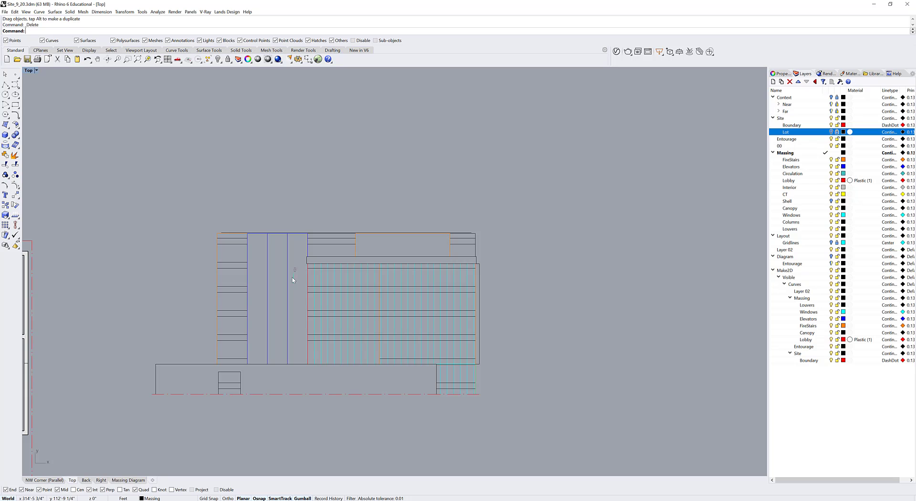
left_click_drag(293, 278, 299, 265)
key("Delete")
scroll(507, 373, "down", 2)
left_click_drag(534, 422, 191, 214)
key("Return")
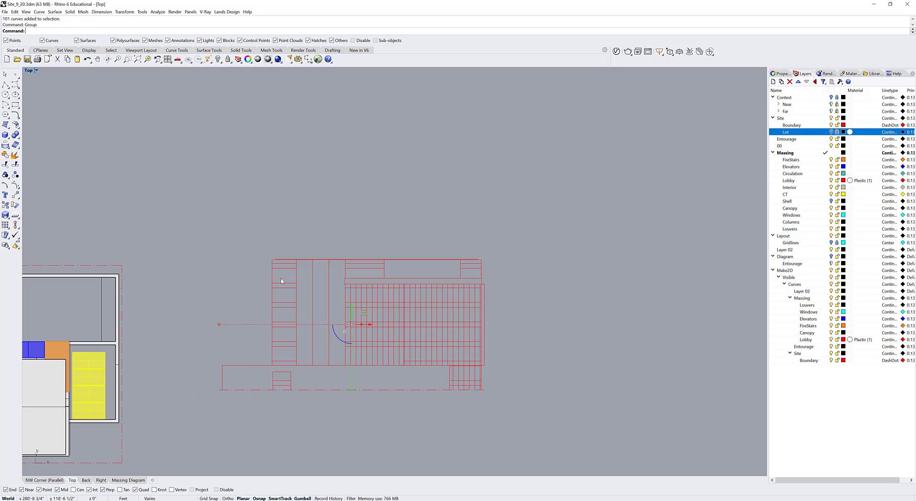
Export the grouped elevation linework to the Desktop as the AutoCAD drawing 11elevation, using the 2007 Lines scheme
type("Export")
key("Return")
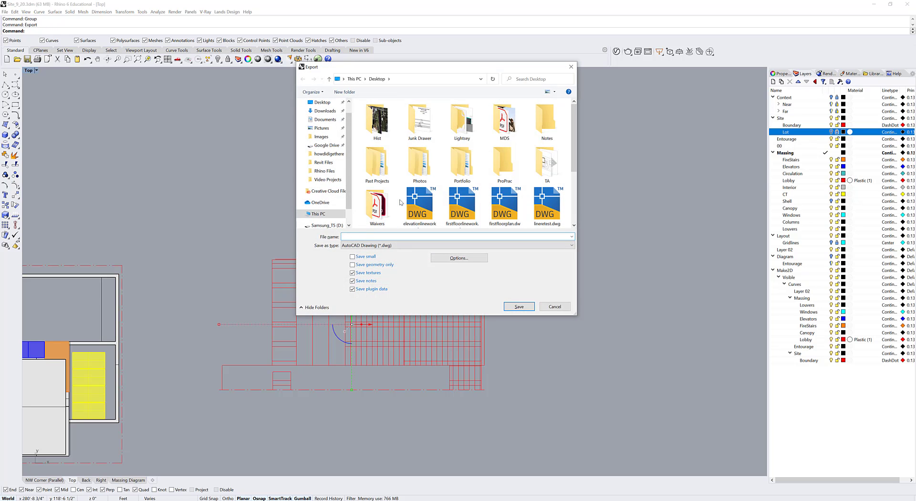
type("elevati")
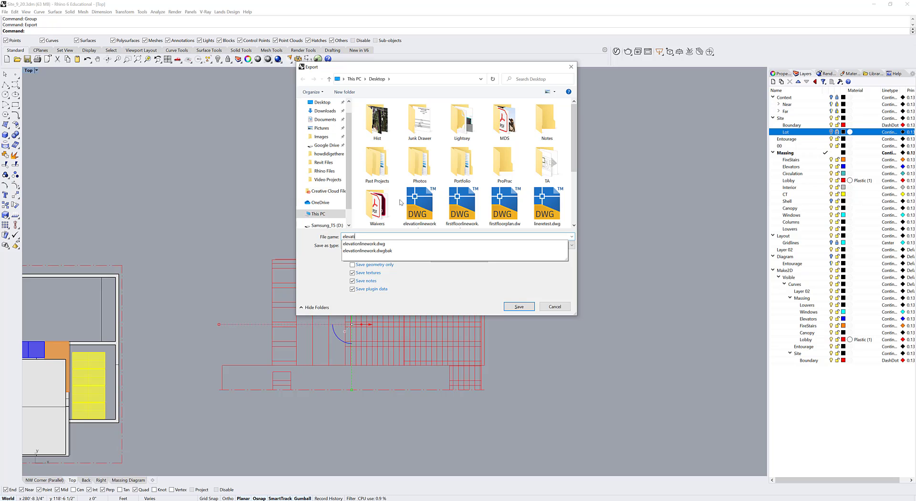
type("on")
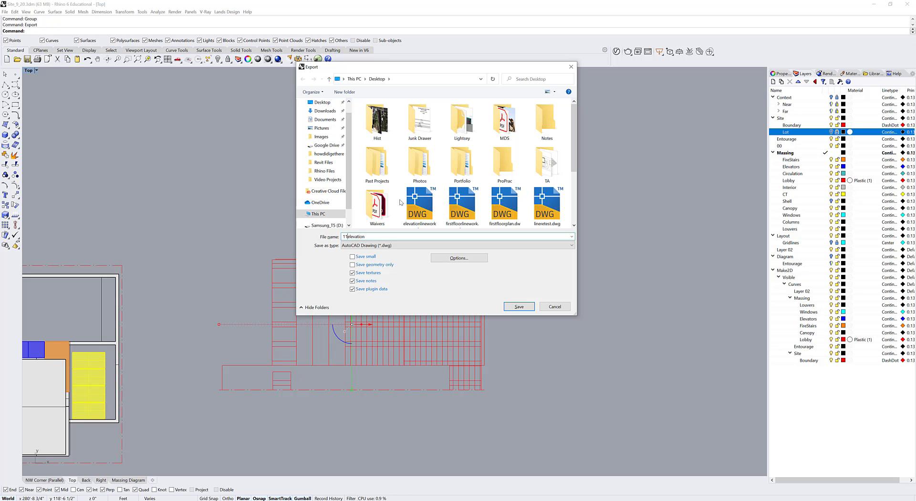
key("Return")
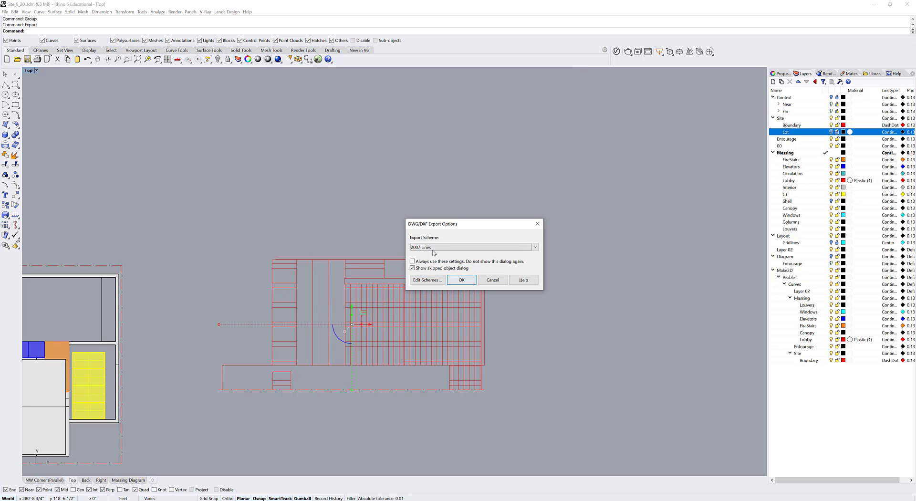
left_click(462, 280)
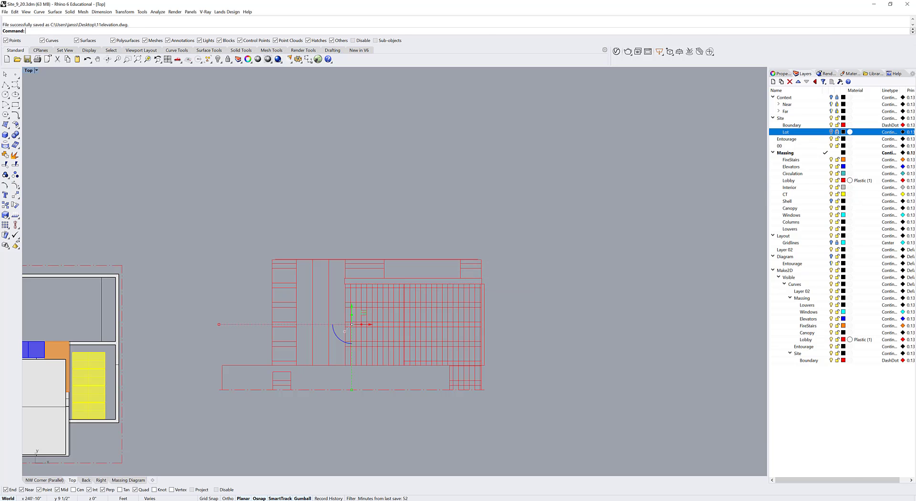
Switch to Revit, open the North elevation view and link the CAD file 11elevation.dwg into it
left_click(131, 500)
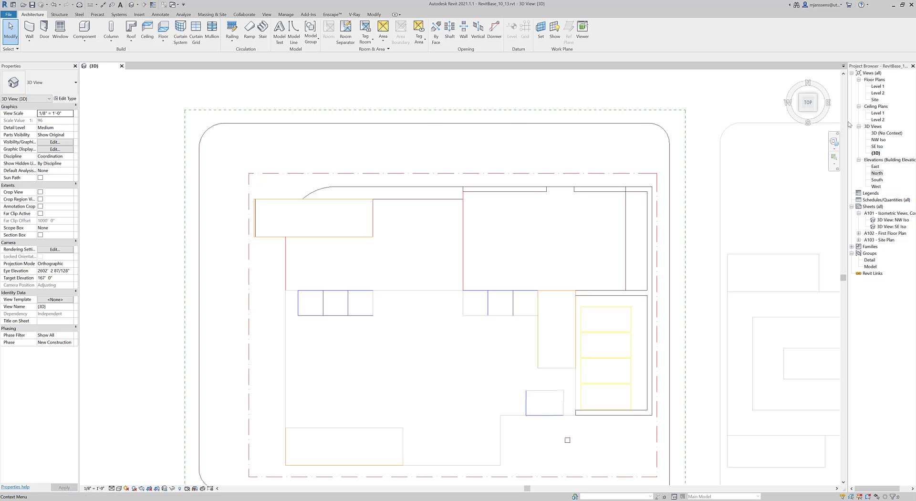
double_click(877, 174)
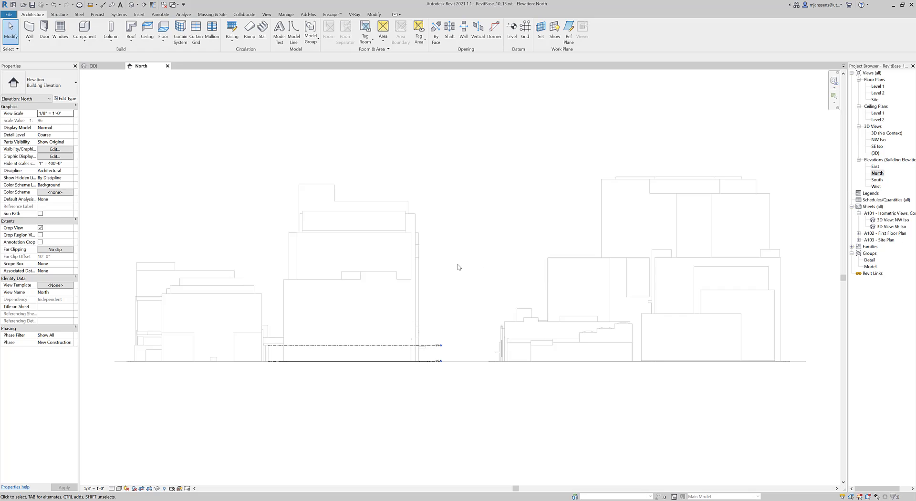
scroll(453, 267, "down", 1)
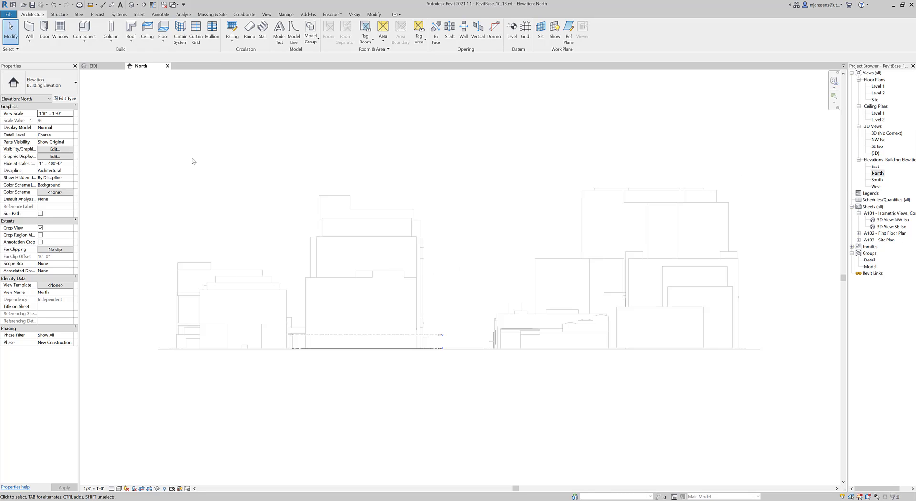
left_click(139, 14)
left_click(56, 32)
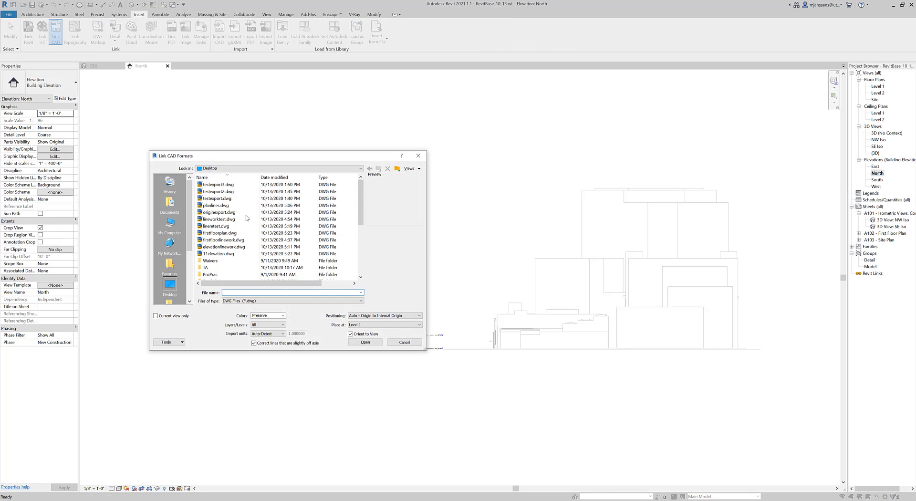
left_click(220, 254)
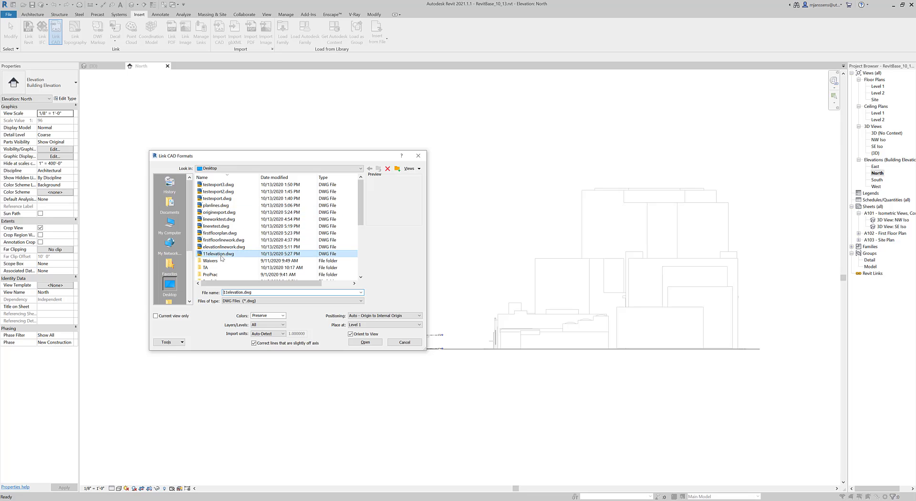
left_click(365, 341)
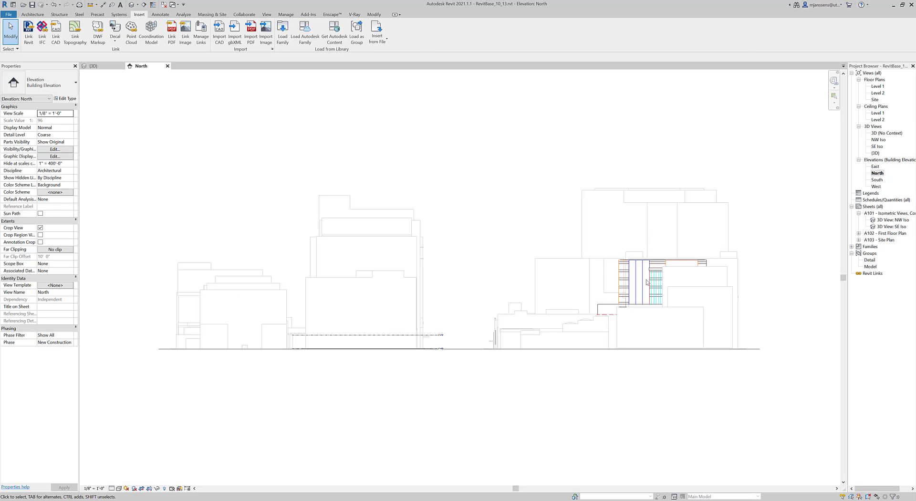
Move the linked elevation linework across the North view to the project site above the level lines
left_click(667, 305)
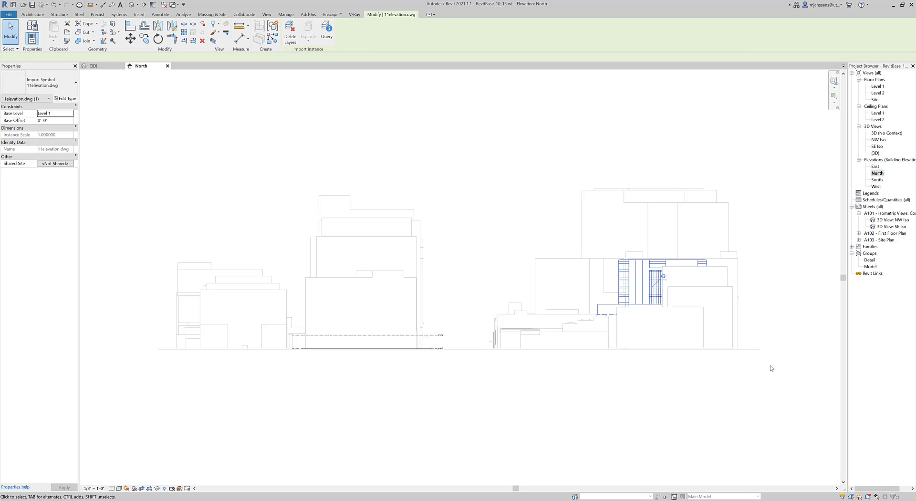
key("Escape")
left_click(653, 281)
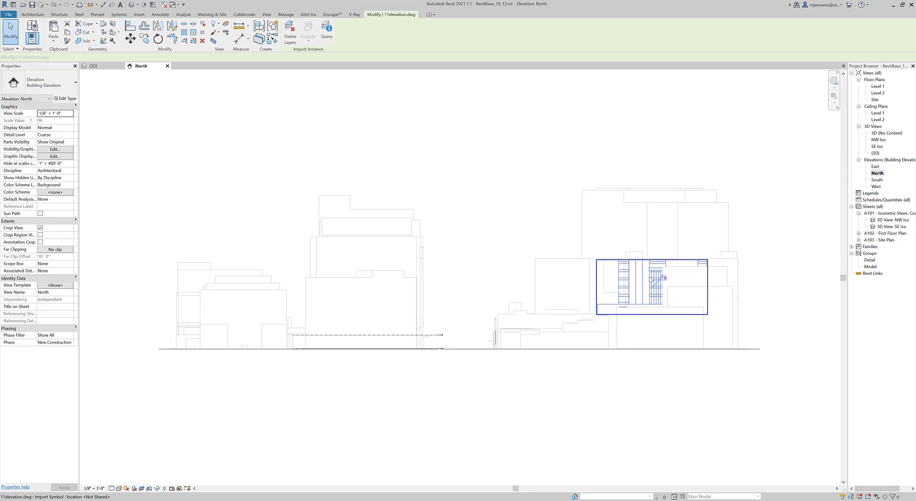
left_click(130, 38)
left_click(619, 307)
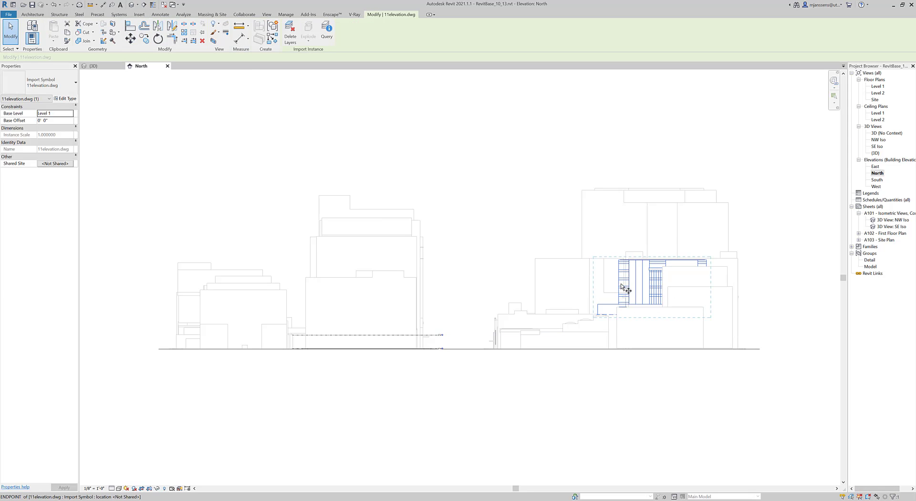
left_click(347, 316)
scroll(348, 320, "up", 3)
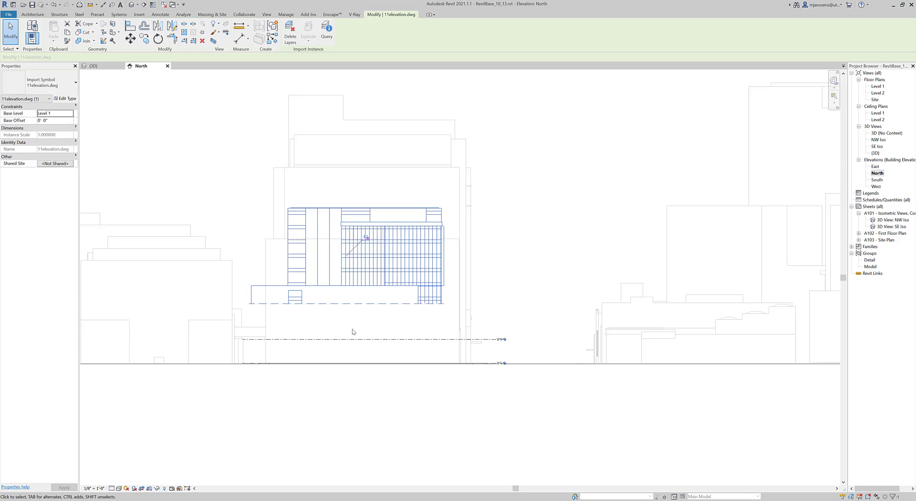
Move the elevation linework straight down so its dashed ground line sits on Level 1
left_click(130, 38)
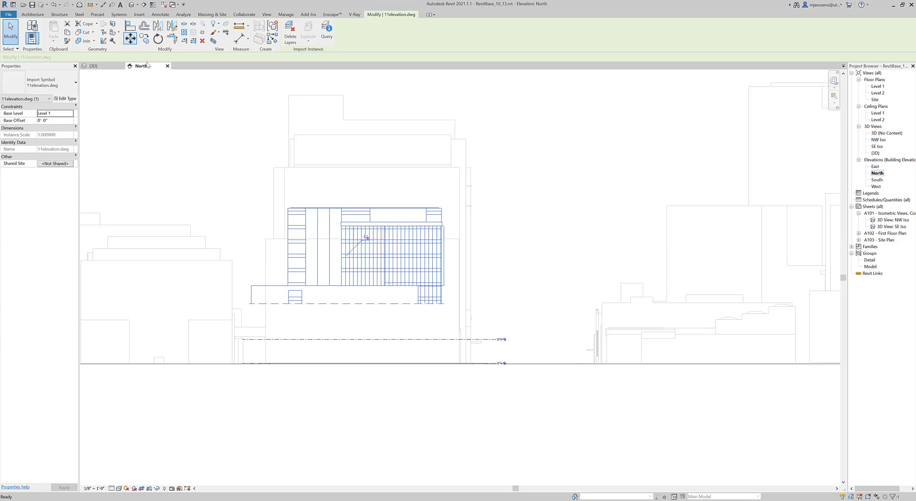
left_click(342, 303)
scroll(336, 342, "up", 2)
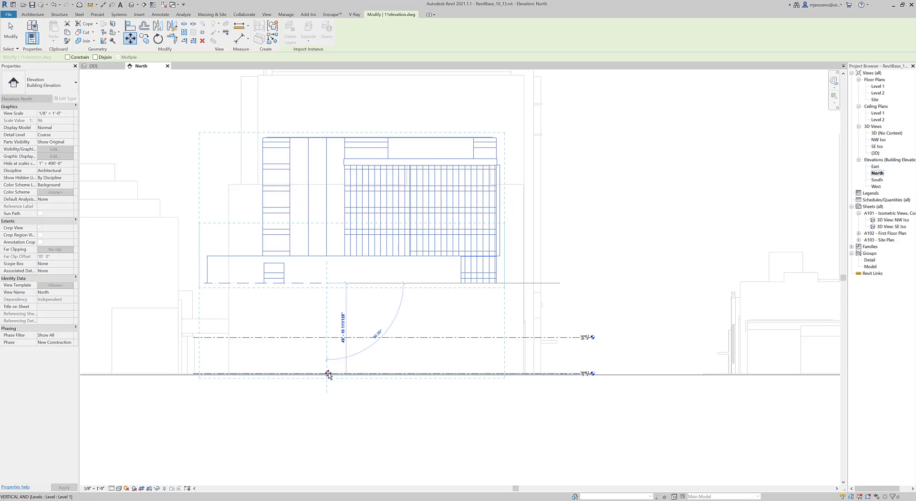
left_click(329, 374)
In the 3D view from above, move the elevation linework's right end to the lower-right corner of the plan's property line
left_click(94, 66)
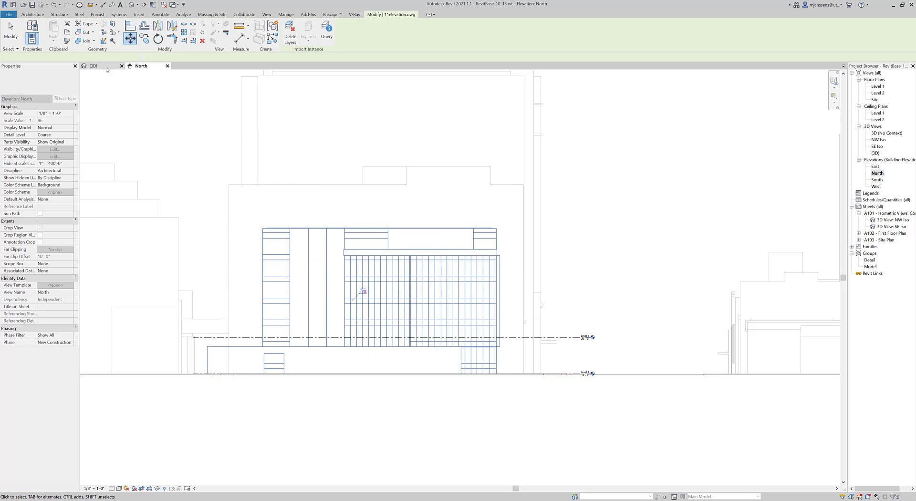
middle_click_drag(503, 240, 450, 200)
scroll(382, 204, "down", 1)
middle_click_drag(375, 205, 369, 206)
left_click(130, 40)
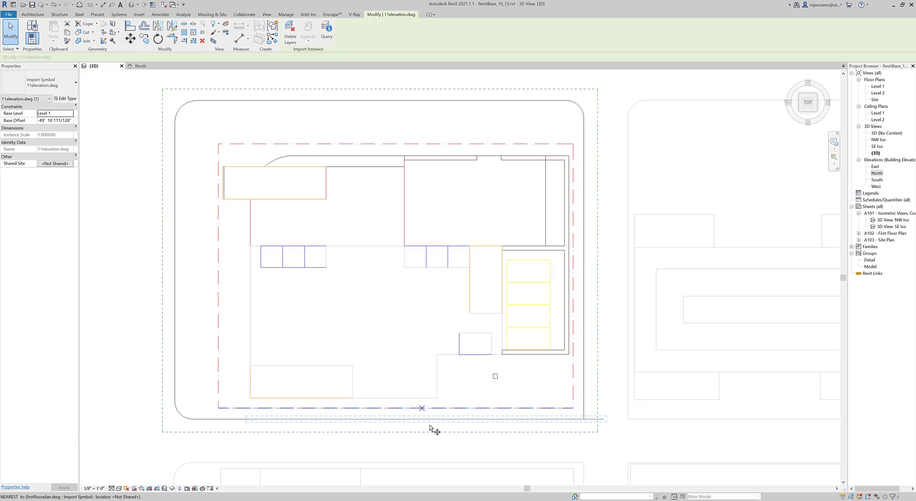
scroll(430, 422, "up", 2)
scroll(664, 419, "up", 2)
left_click(663, 416)
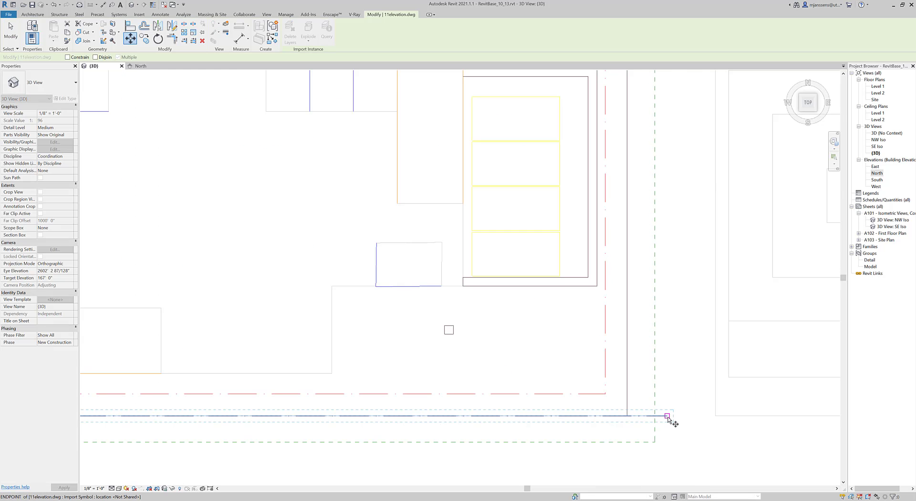
left_click(606, 394)
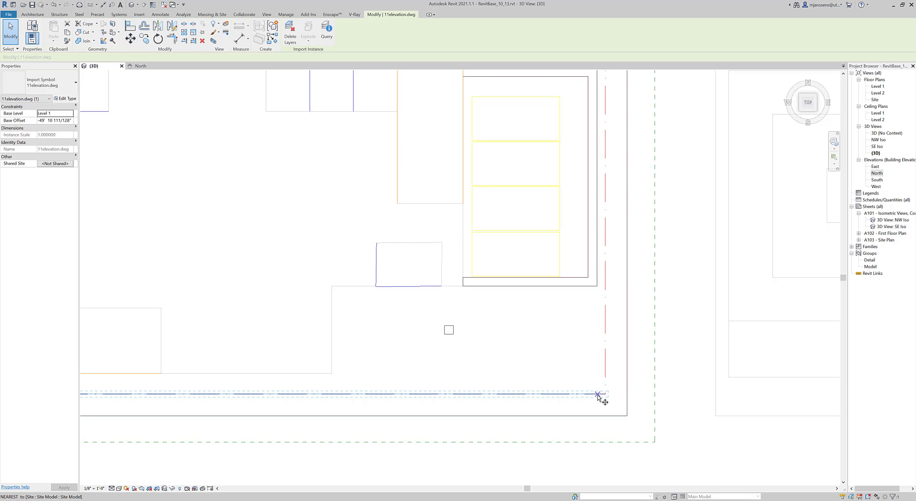
Move the elevation linework from the lower-right property corner straight up onto the plan's upper property line
left_click(605, 394)
scroll(605, 394, "down", 2)
middle_click_drag(597, 276, 572, 431)
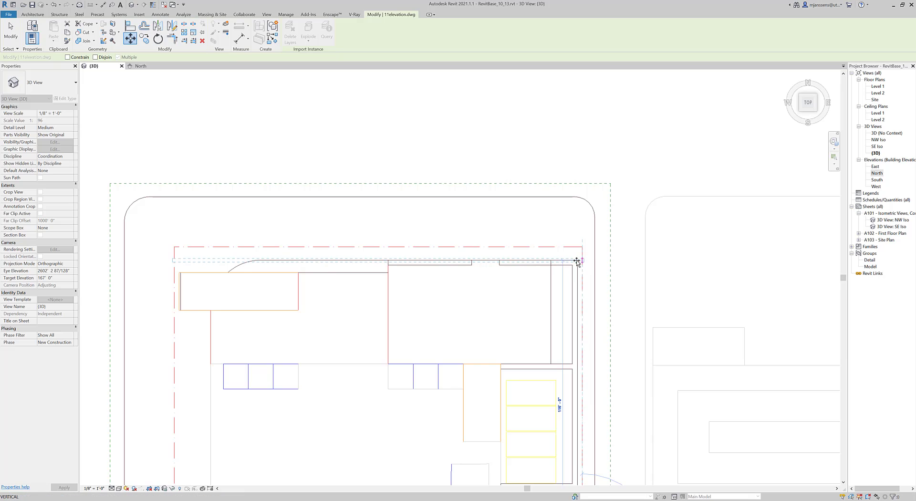
scroll(580, 261, "up", 2)
scroll(579, 261, "up", 3)
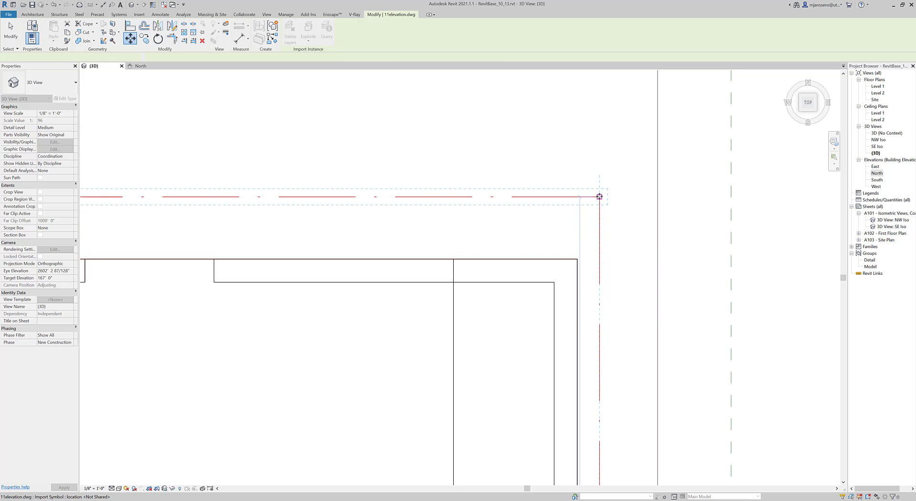
left_click(657, 197)
middle_click_drag(367, 178, 594, 208)
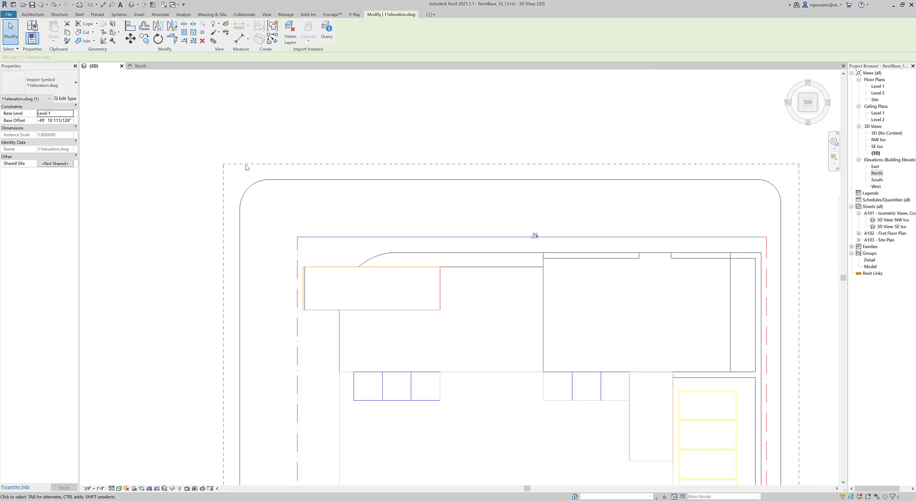
Examine in 3D from the back how the upright elevation linework lines up with the first-floor plan and property line
left_click(800, 97)
scroll(432, 266, "down", 3)
middle_click_drag(431, 266, 302, 387)
left_click(657, 431)
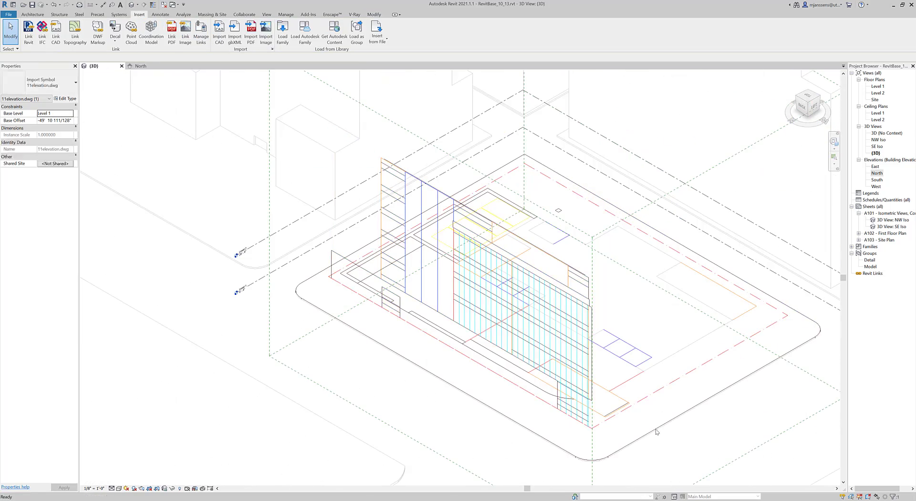
middle_click_drag(657, 431, 658, 363, "shift")
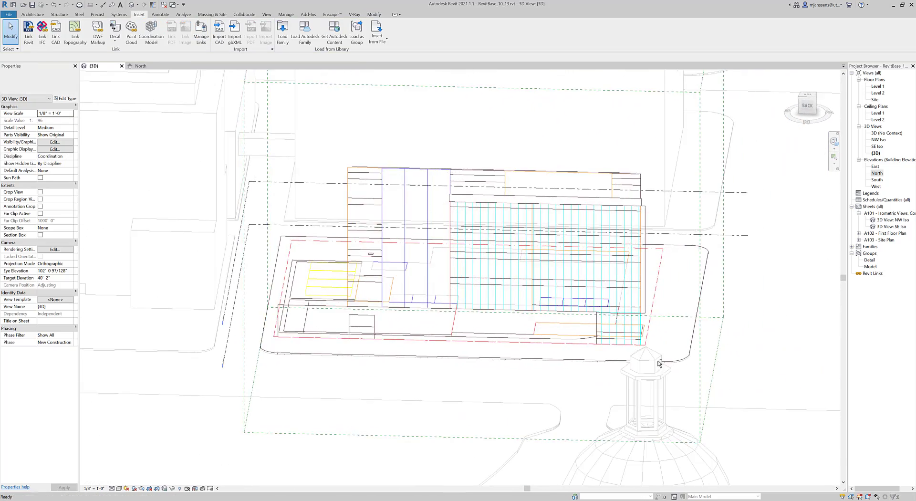
scroll(628, 350, "up", 2)
scroll(627, 349, "down", 2)
scroll(371, 352, "up", 2)
middle_click(371, 352)
middle_click(371, 352)
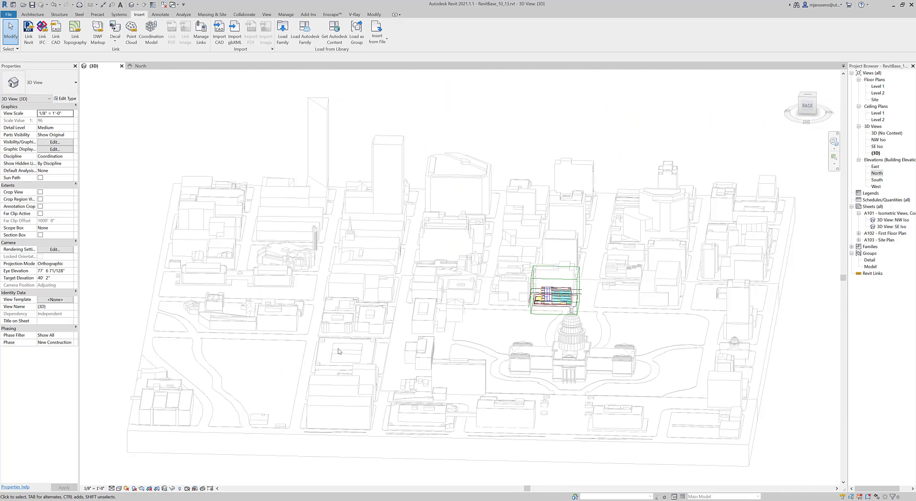
scroll(506, 292, "up", 10)
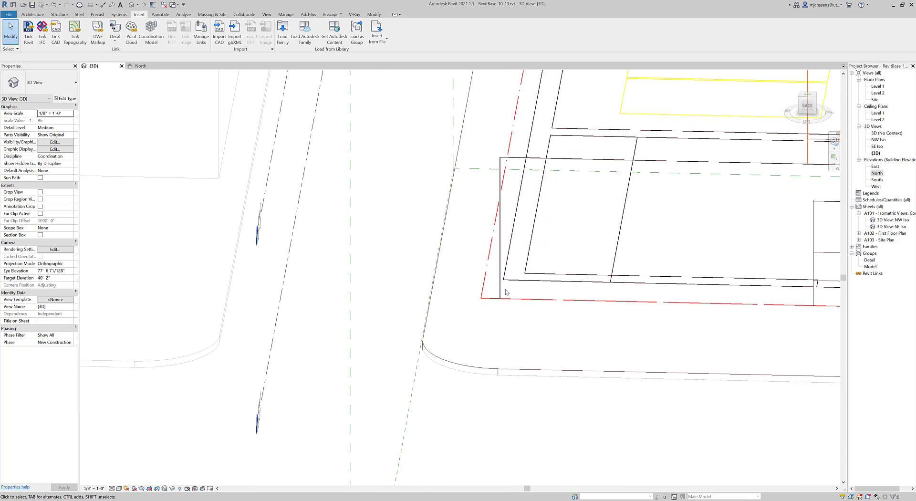
Move the elevation linework from the property line's corner along the side property line to the outer face of the plan's back wall
left_click(506, 292)
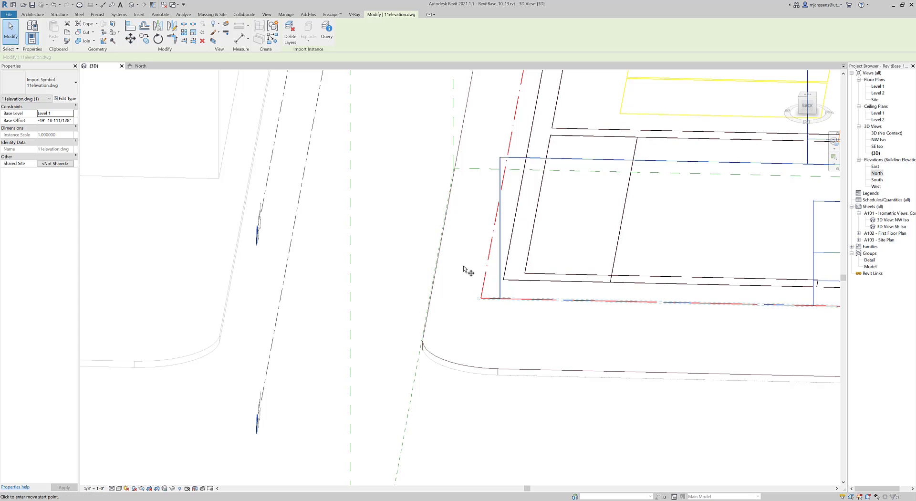
scroll(498, 299, "up", 3)
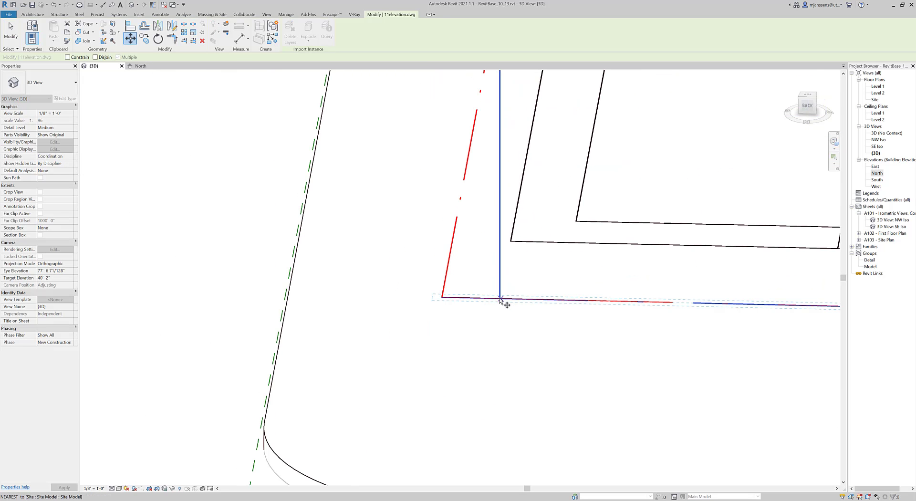
left_click(442, 296)
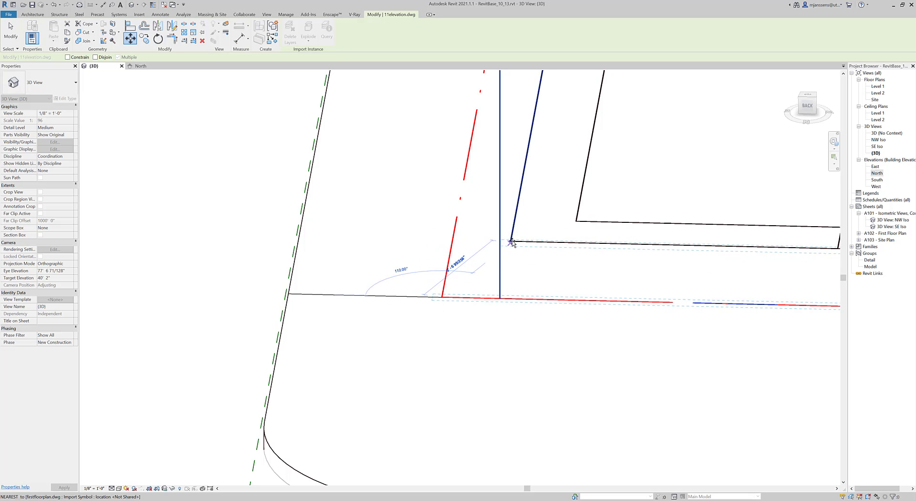
scroll(510, 240, "up", 2)
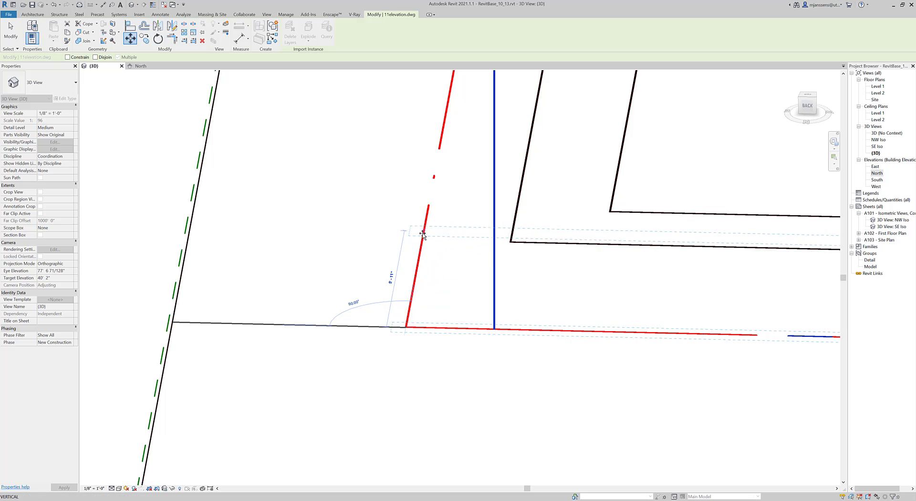
left_click(507, 241)
scroll(496, 231, "up", 4)
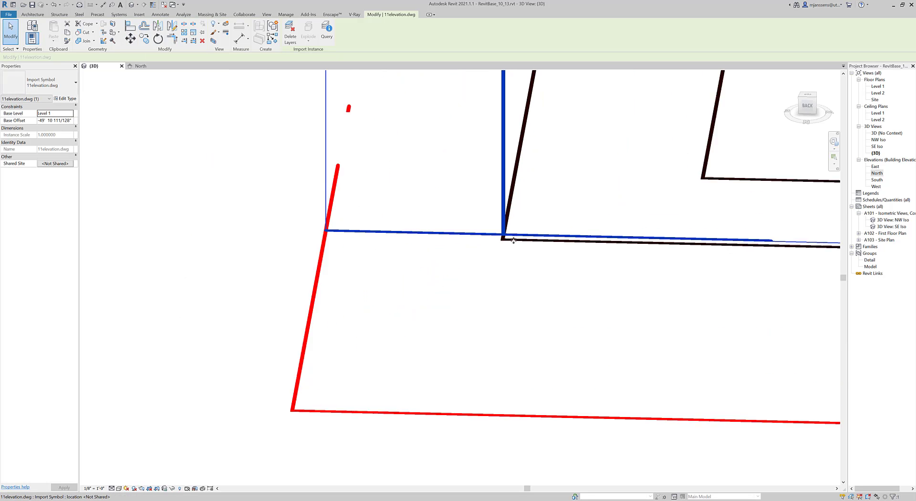
scroll(488, 254, "down", 8)
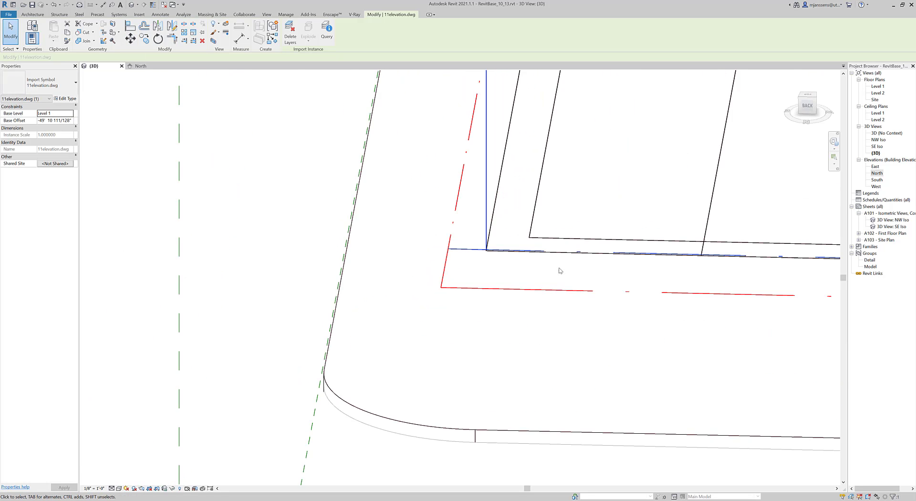
middle_click_drag(471, 286, 410, 358, "shift")
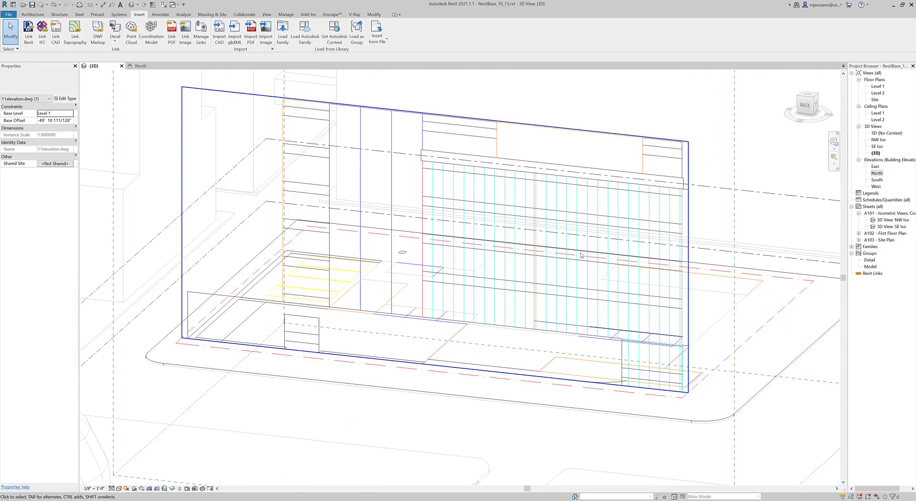
In the North elevation, align Level 2 to the second-floor line of the elevation linework
left_click(877, 173)
double_click(876, 174)
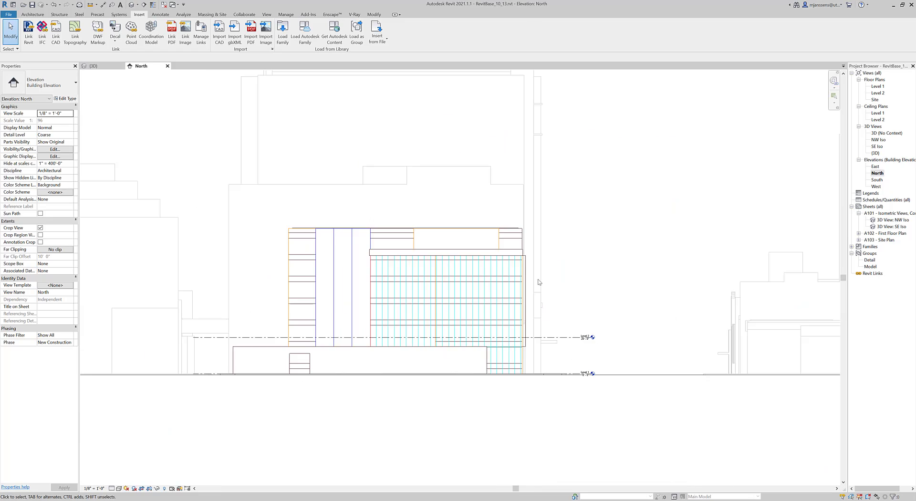
scroll(567, 342, "up", 4)
left_click(32, 15)
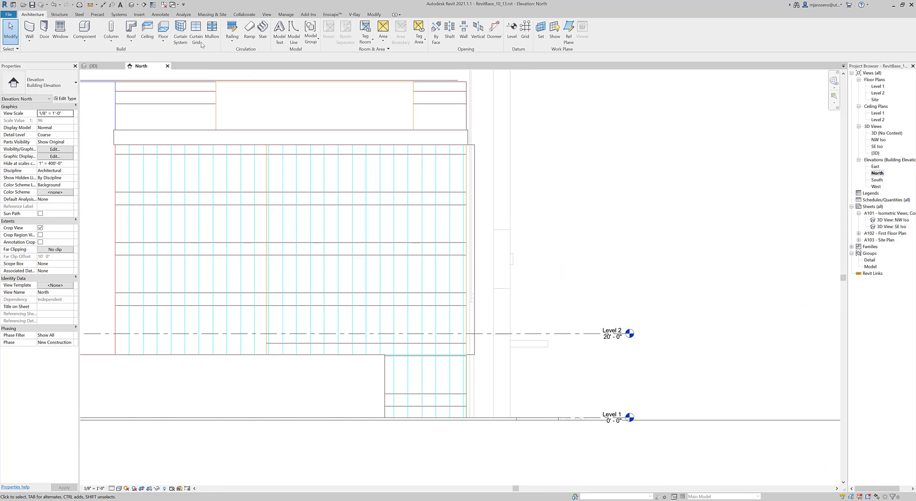
left_click(374, 15)
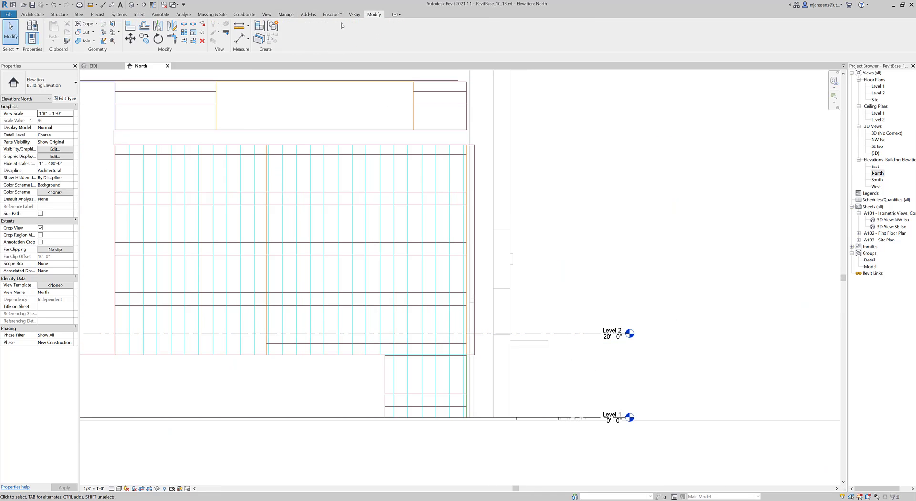
left_click(129, 28)
scroll(541, 342, "up", 2)
left_click(423, 326)
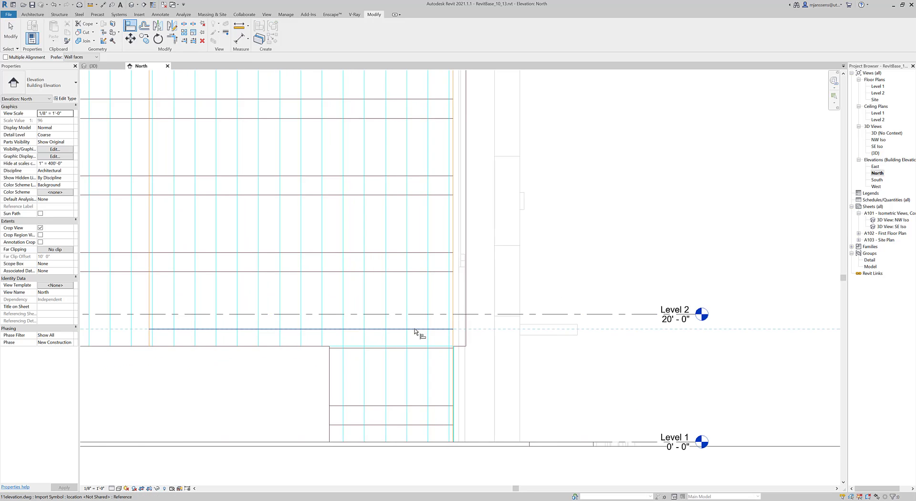
left_click(555, 316)
key("Escape")
key("Escape")
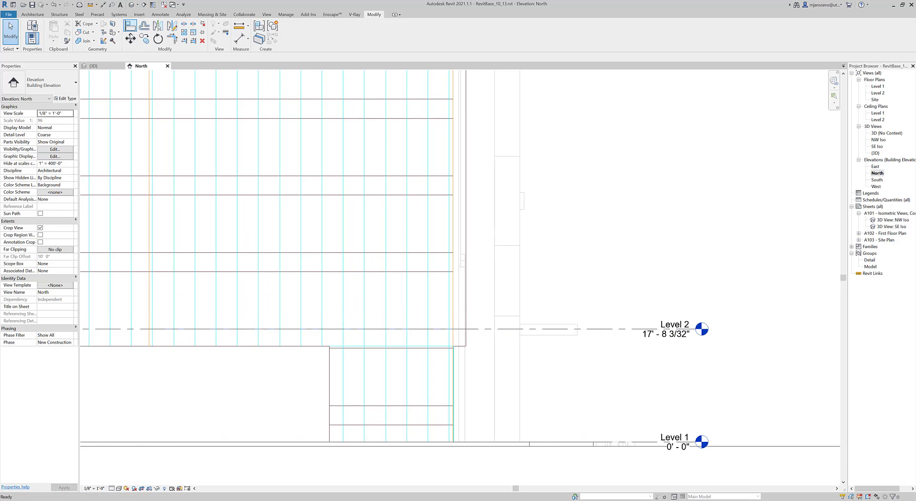
Copy Level 2 upward onto the next two floor lines of the elevation linework, at 29' - 8 3/32" and 41' - 8 3/32"
key("c")
key("o")
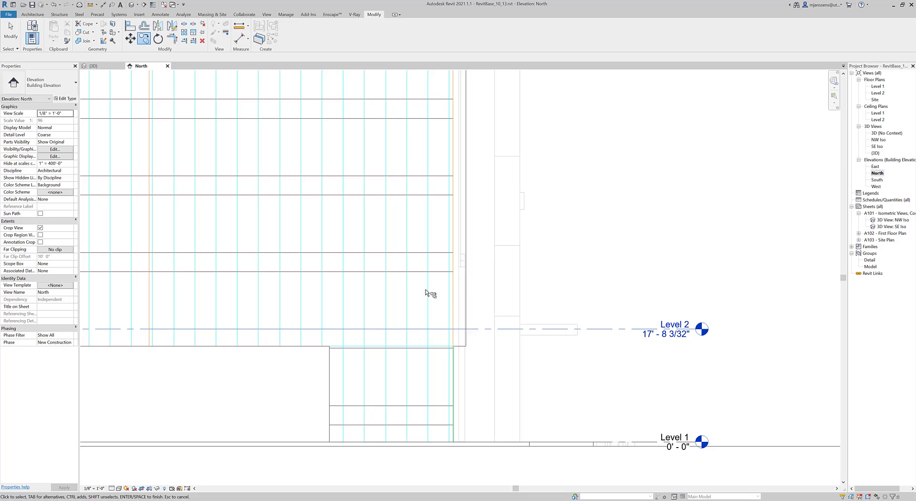
left_click(423, 329)
key("Return")
left_click(421, 328)
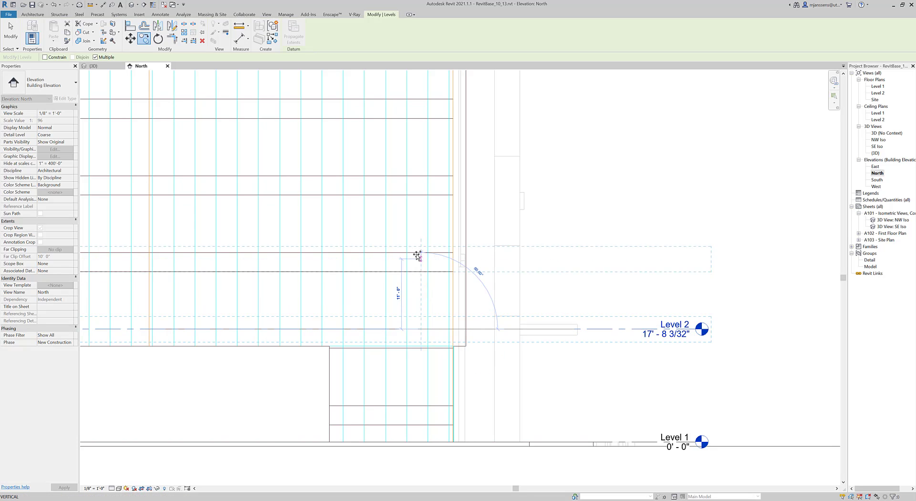
left_click(420, 253)
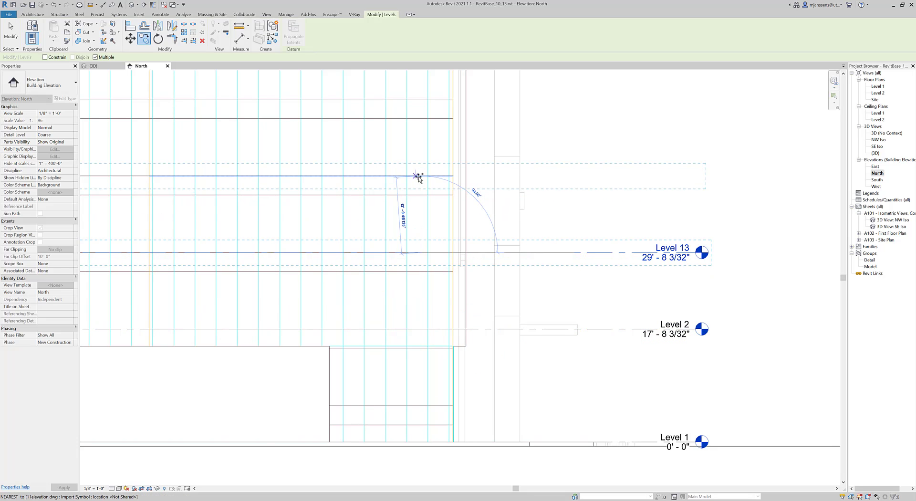
left_click(414, 175)
middle_click_drag(427, 145, 430, 318)
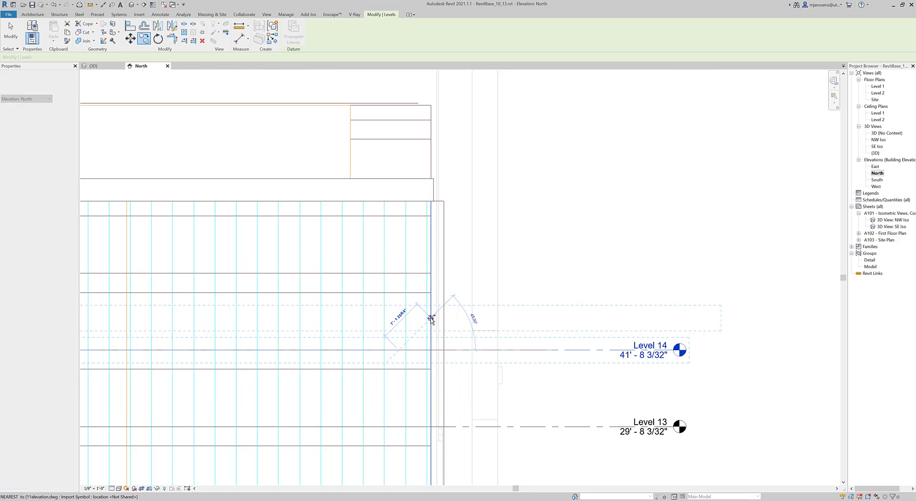
Continue copying the level onto the upper floor and roof lines, at 53' - 8 3/32", 64' - 11 25/32" and 80' - 0"
left_click(398, 273)
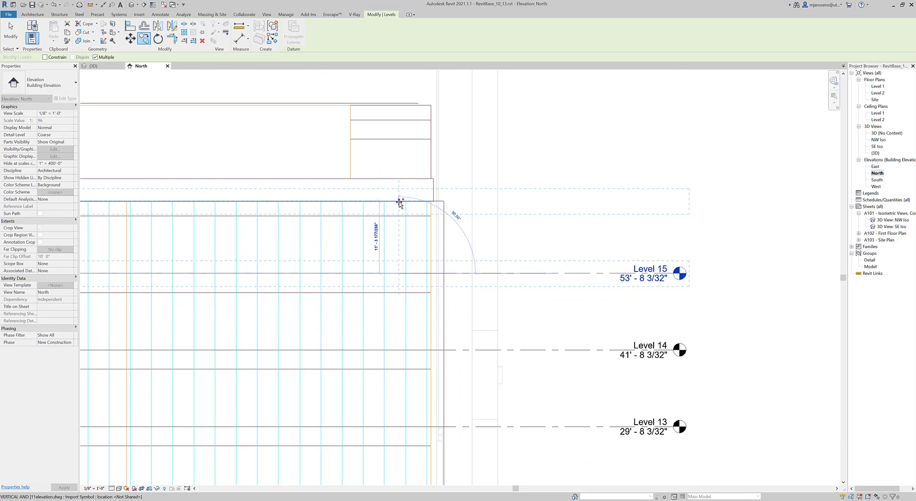
left_click(400, 201)
left_click(397, 107)
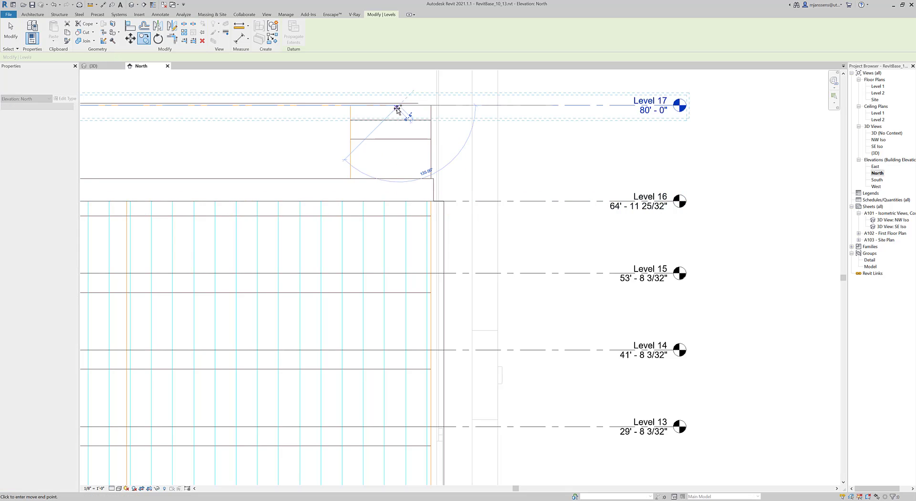
key("Escape")
scroll(459, 268, "down", 3)
key("Escape")
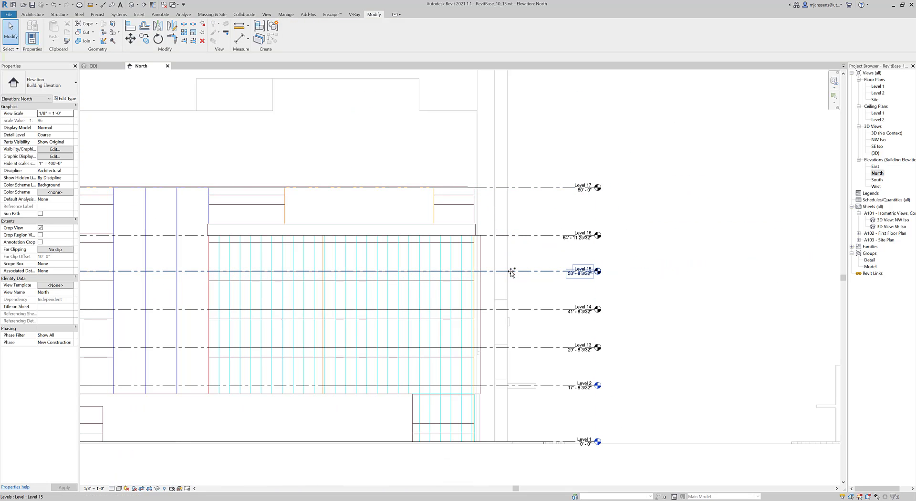
scroll(219, 265, "down", 2)
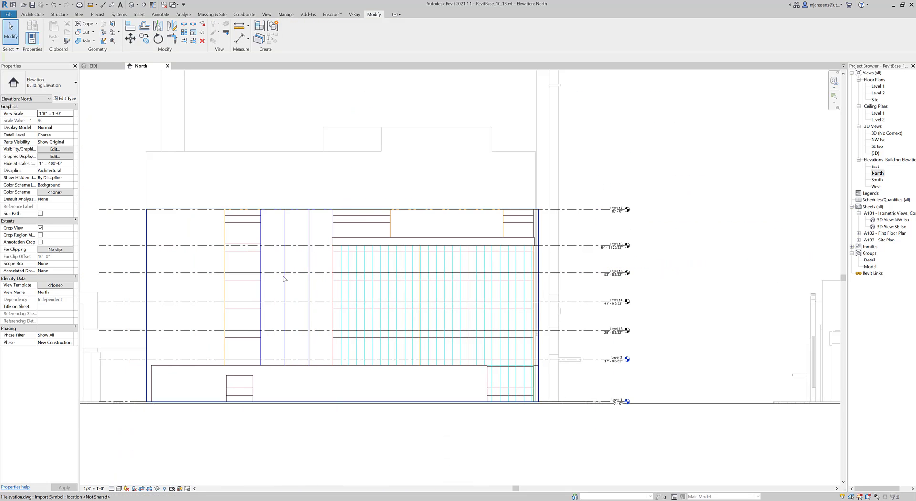
middle_click_drag(646, 379, 645, 335)
In the 3D view, create Generic - 8" structural walls by picking the four edges of the end square in the plan's blue core
left_click(101, 66)
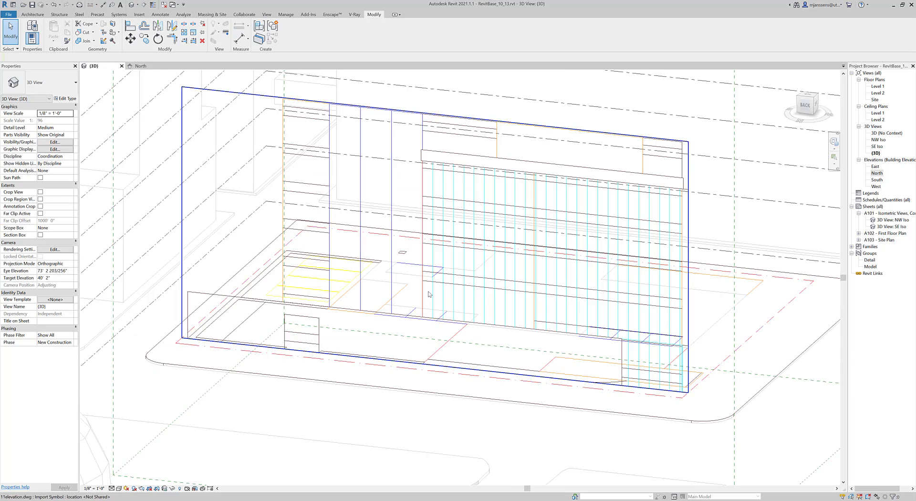
middle_click_drag(548, 353, 121, 83, "shift")
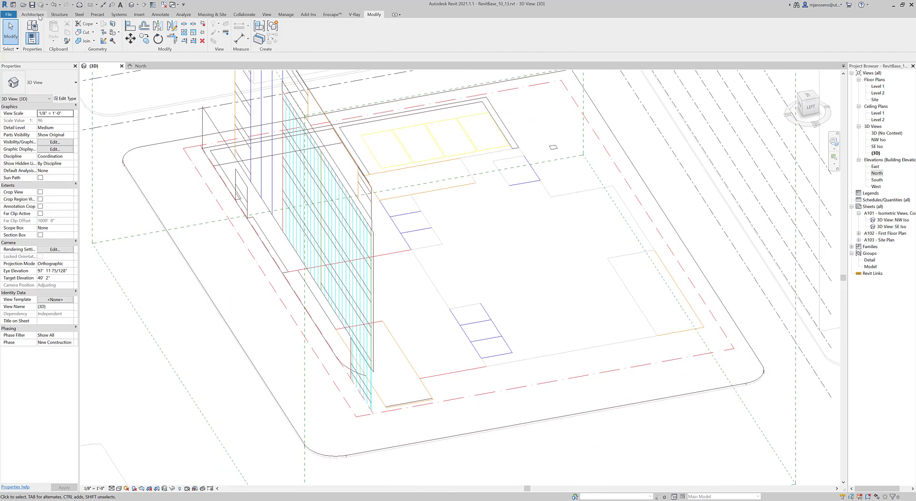
left_click(33, 14)
left_click(30, 46)
left_click(45, 66)
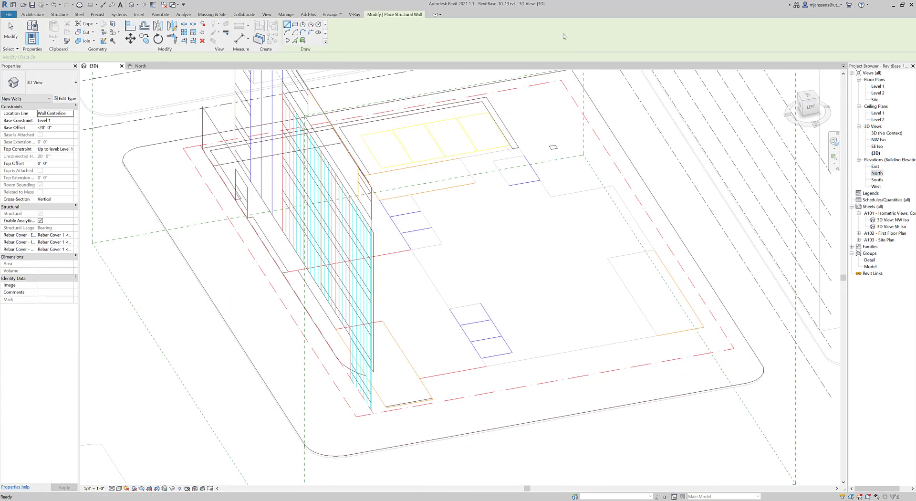
left_click(294, 40)
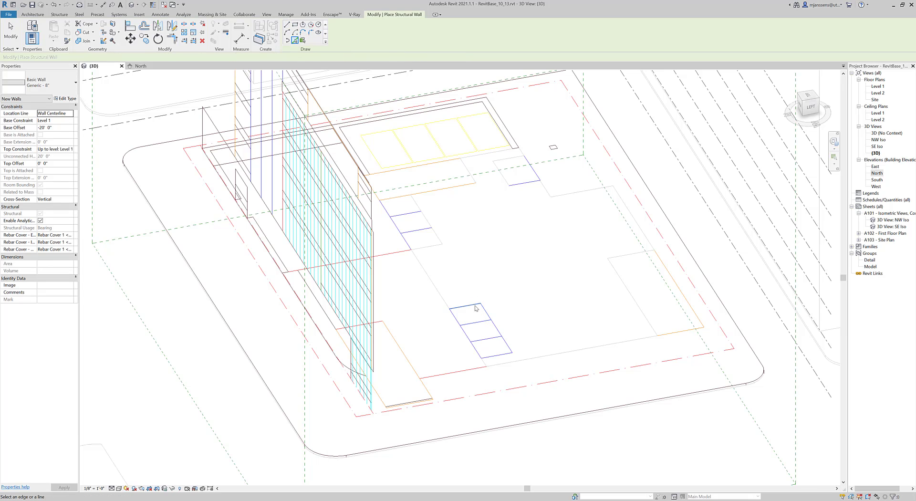
left_click(476, 306)
left_click(458, 320)
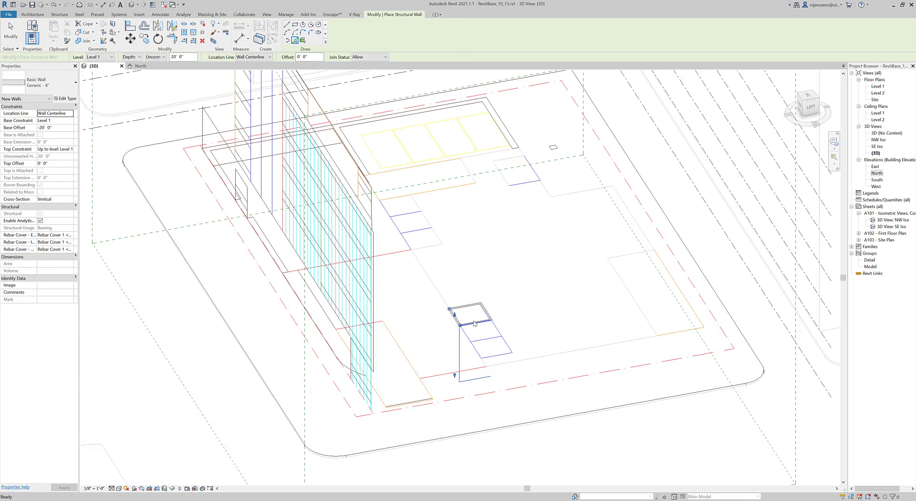
key("Escape")
key("Escape")
Set the four new core walls' base offset to 0' 0" and constrain their tops up to Level 2
left_click(467, 324)
left_click(455, 318, "ctrl")
left_click(465, 306, "ctrl")
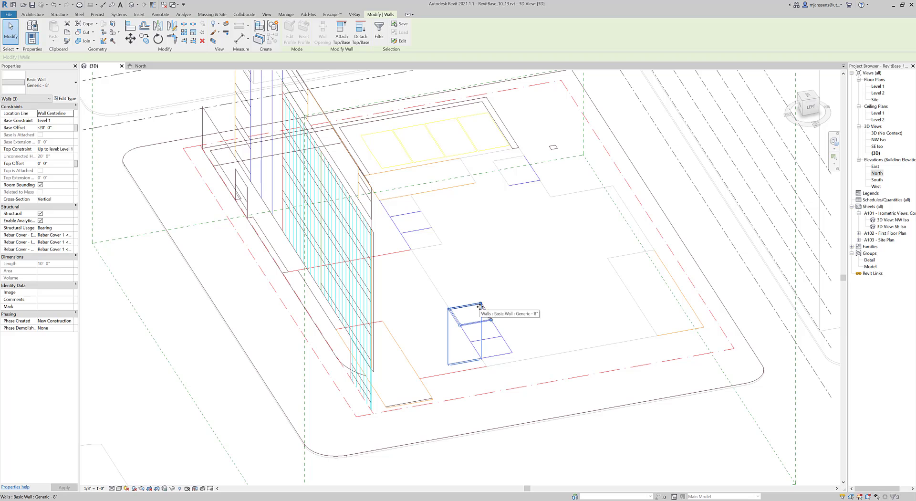
left_click(484, 309, "ctrl")
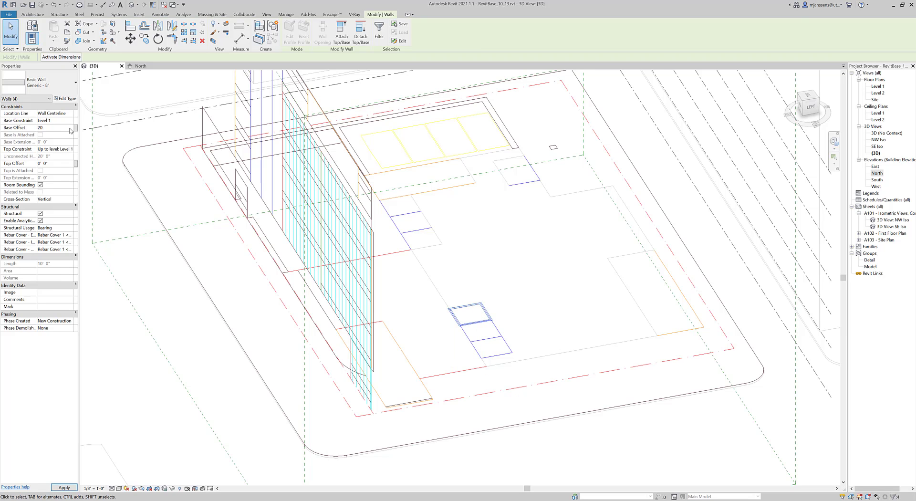
left_click(519, 278)
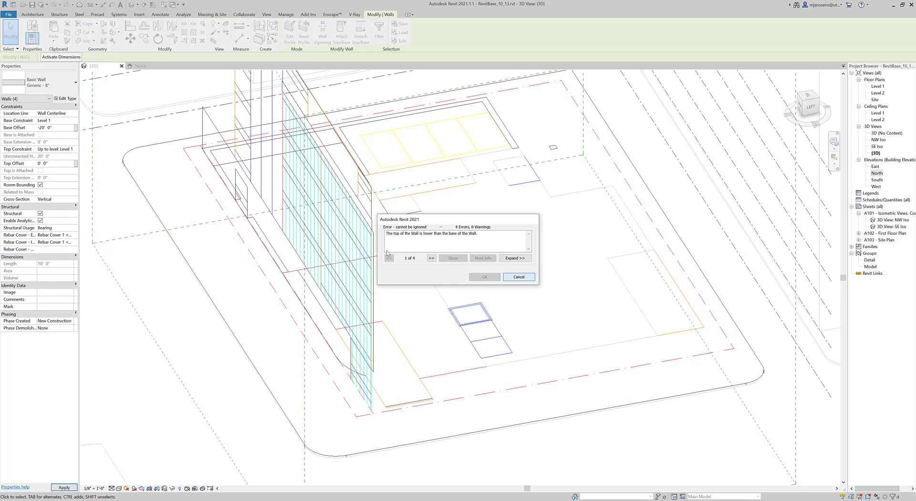
left_click(61, 128)
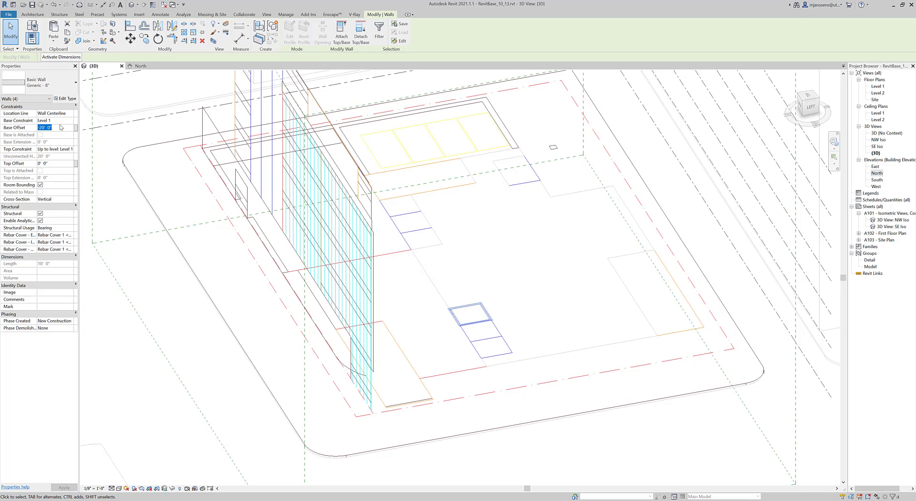
left_click(72, 151)
left_click(59, 170)
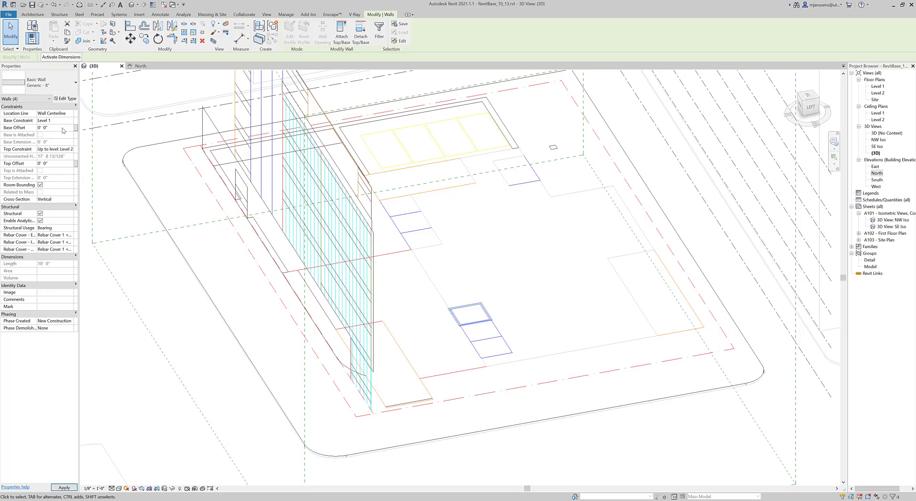
left_click(544, 321)
scroll(546, 322, "down", 1)
middle_click_drag(562, 331, 461, 288, "shift")
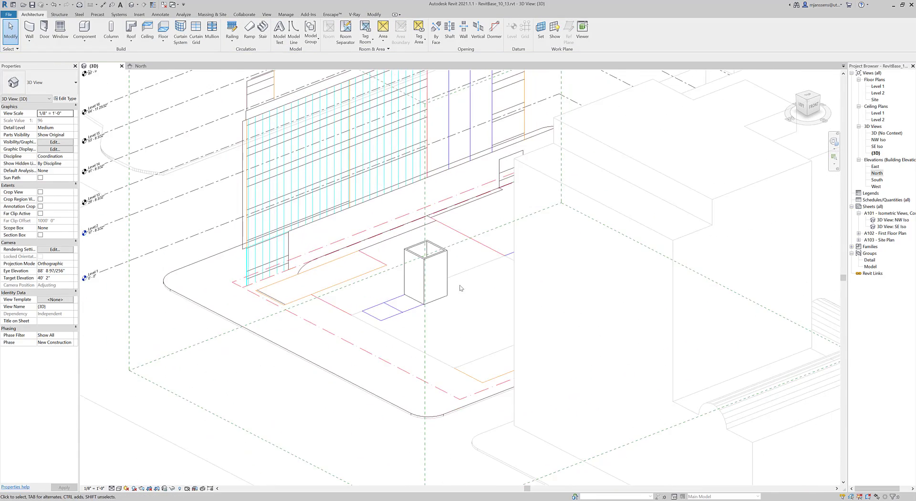